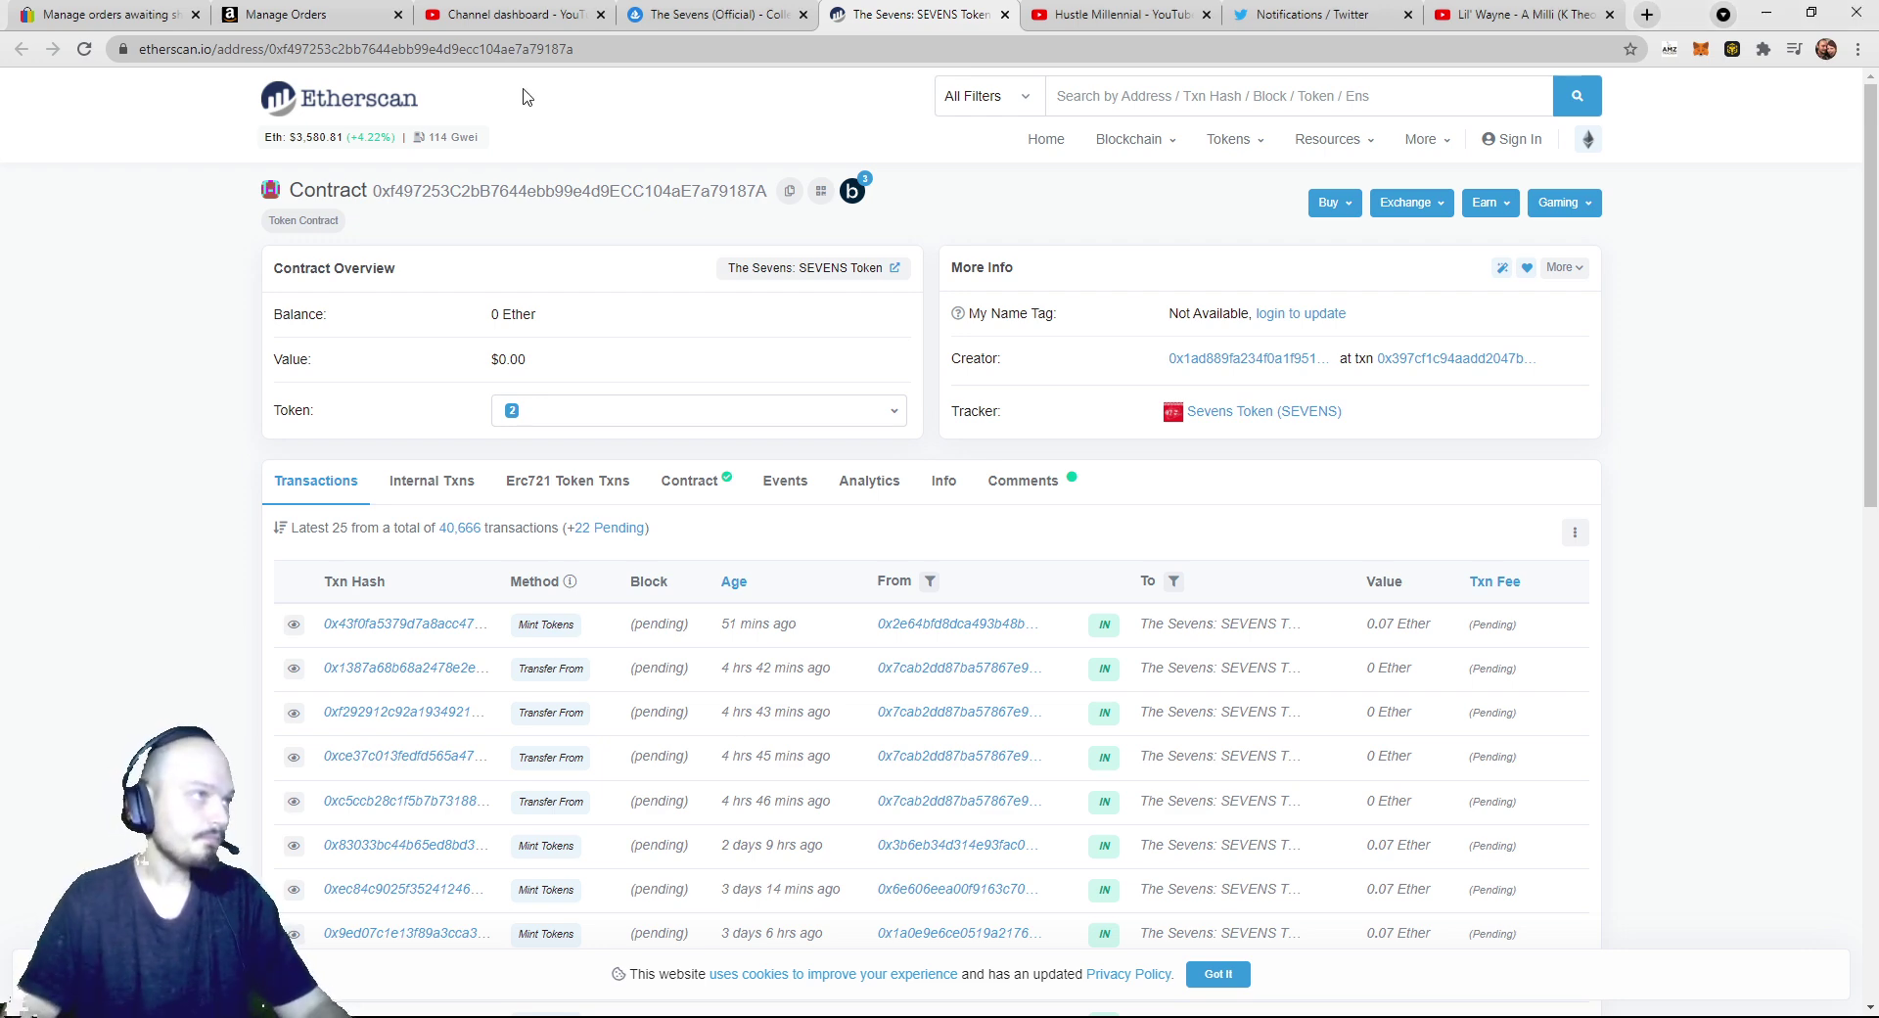
Open The Sevens #3610 from The Sevens collection on OpenSea and expand its details.
click(712, 14)
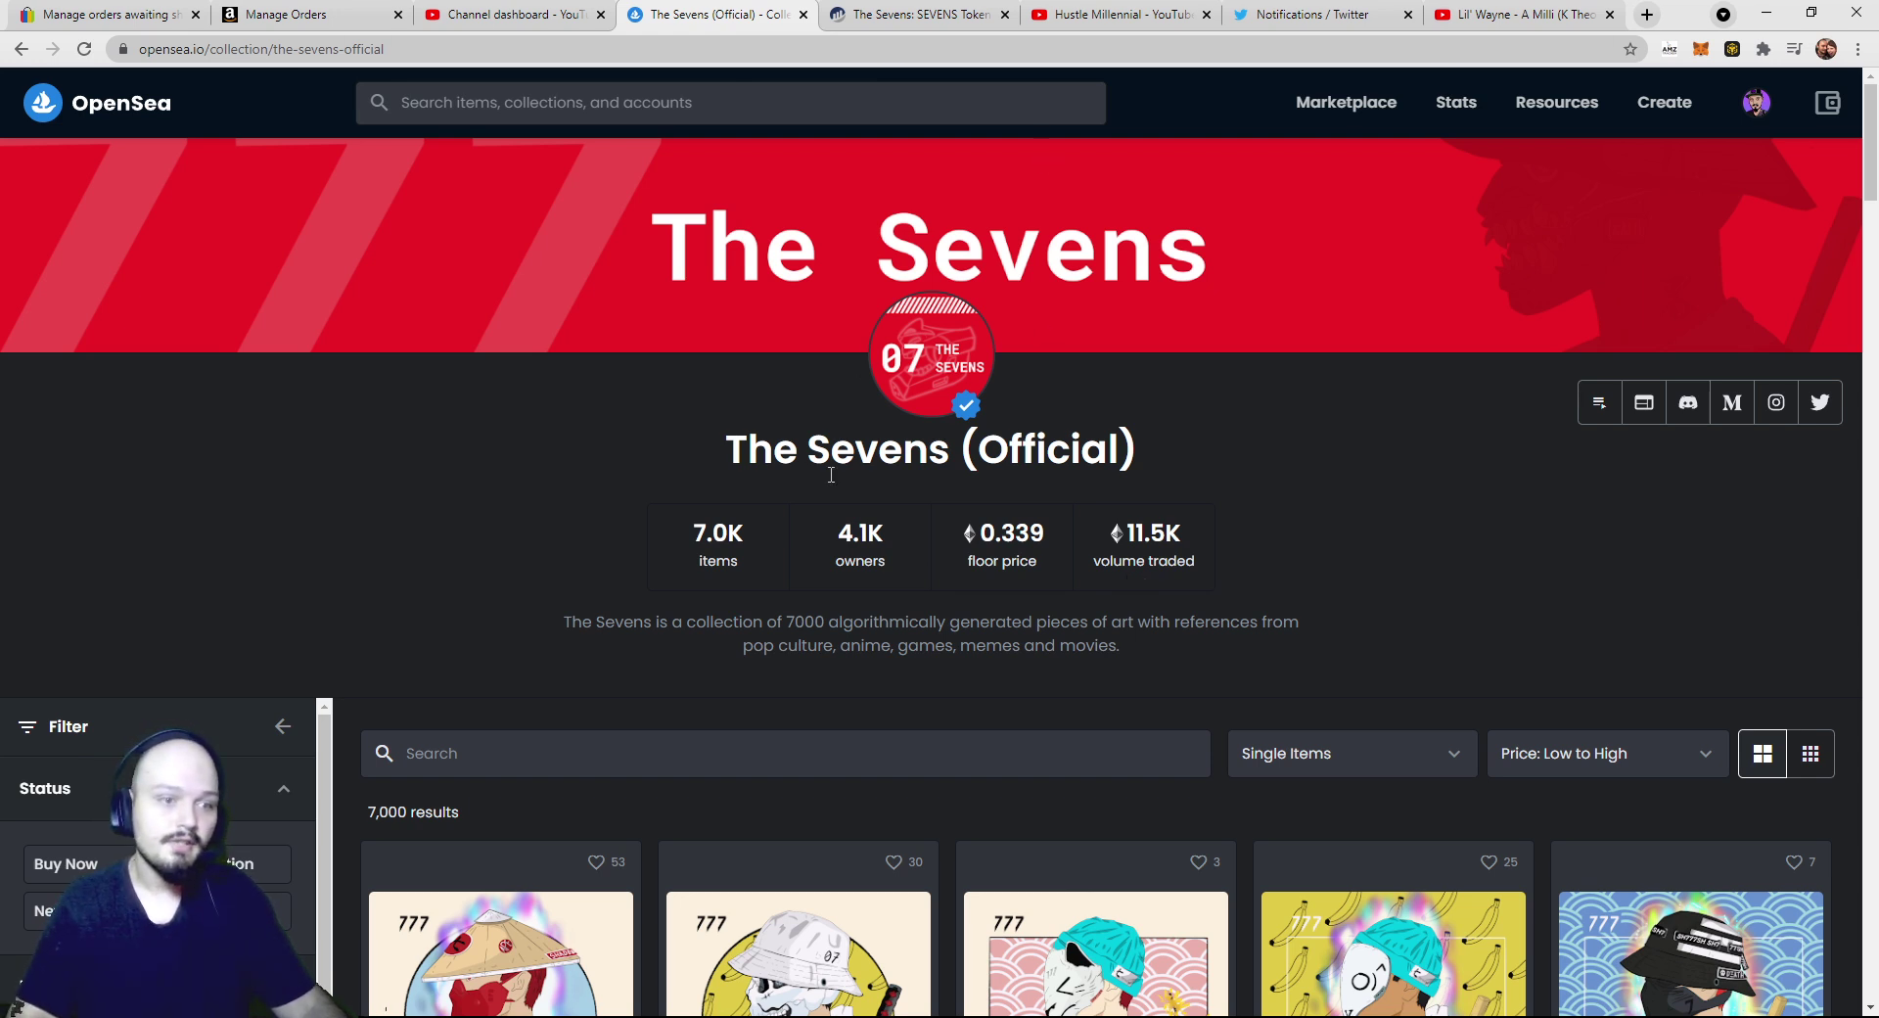
scroll(820, 479, down, 4)
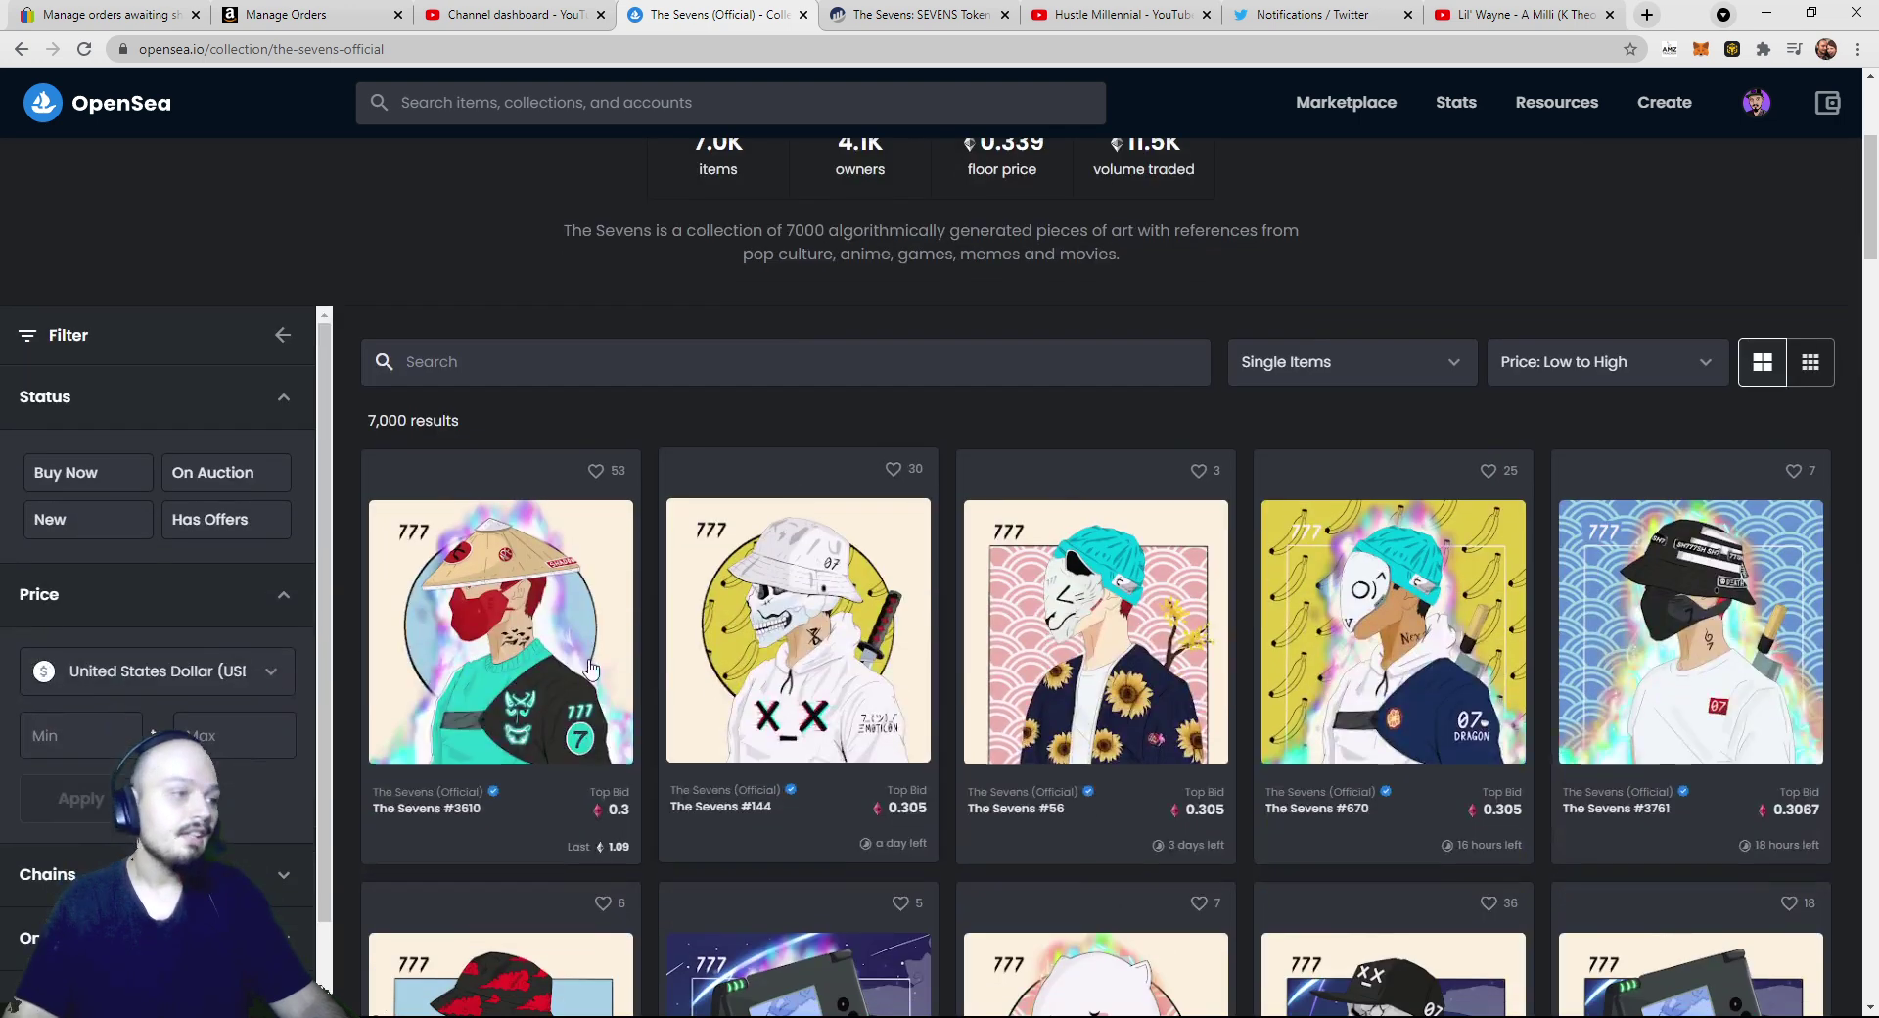
click(545, 703)
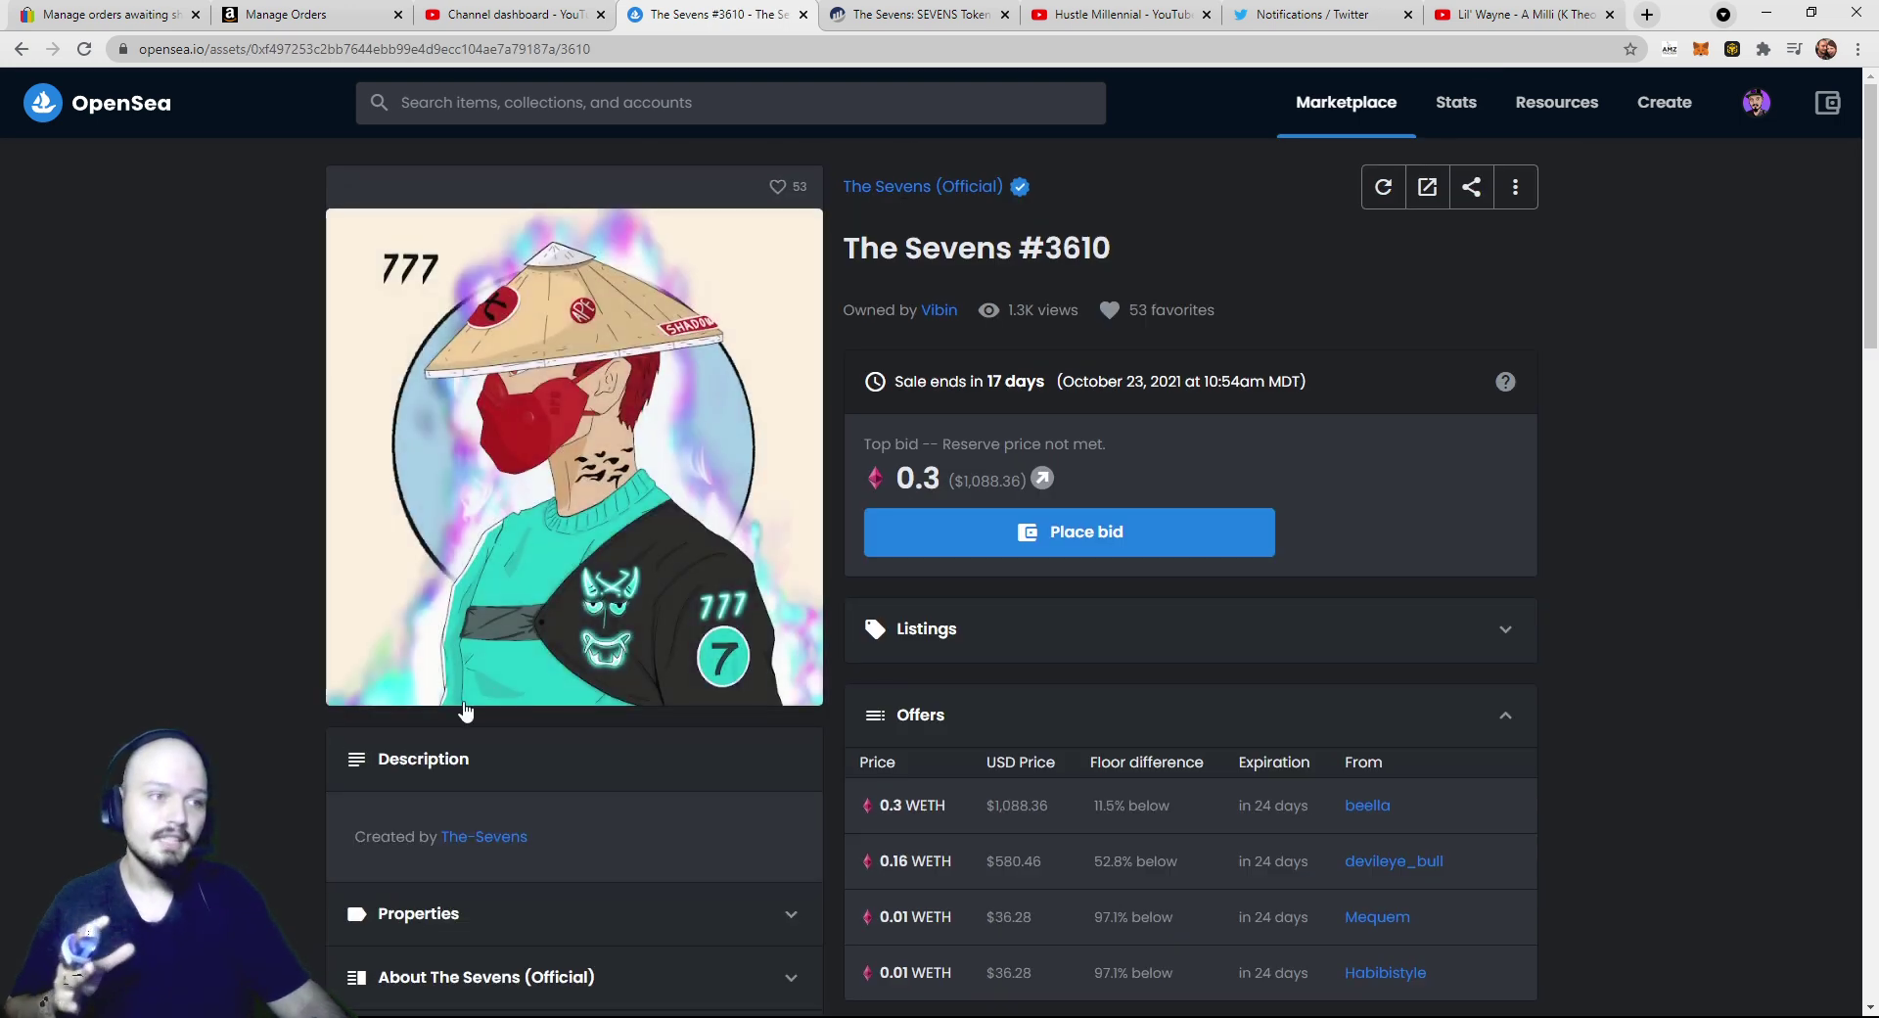
scroll(315, 663, down, 4)
click(475, 654)
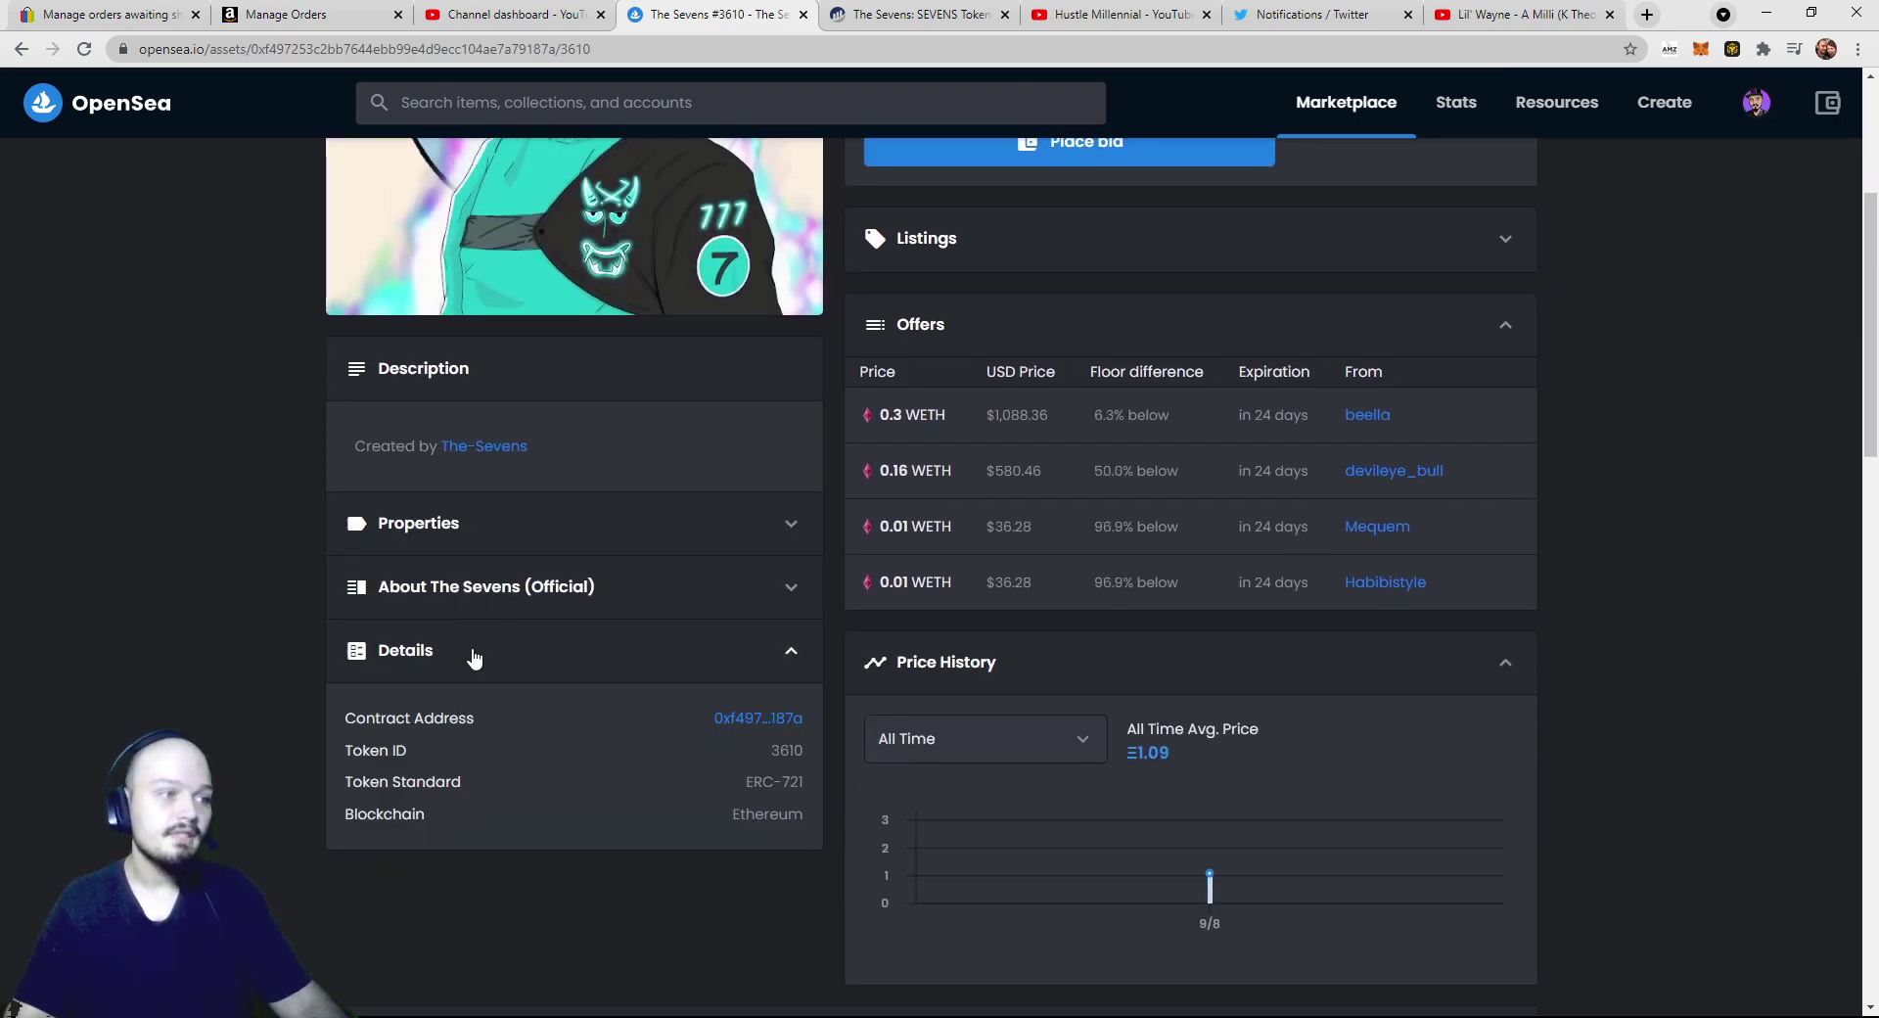
Go from the NFT's contract address to the contract's Etherscan page.
drag(353, 721, 480, 727)
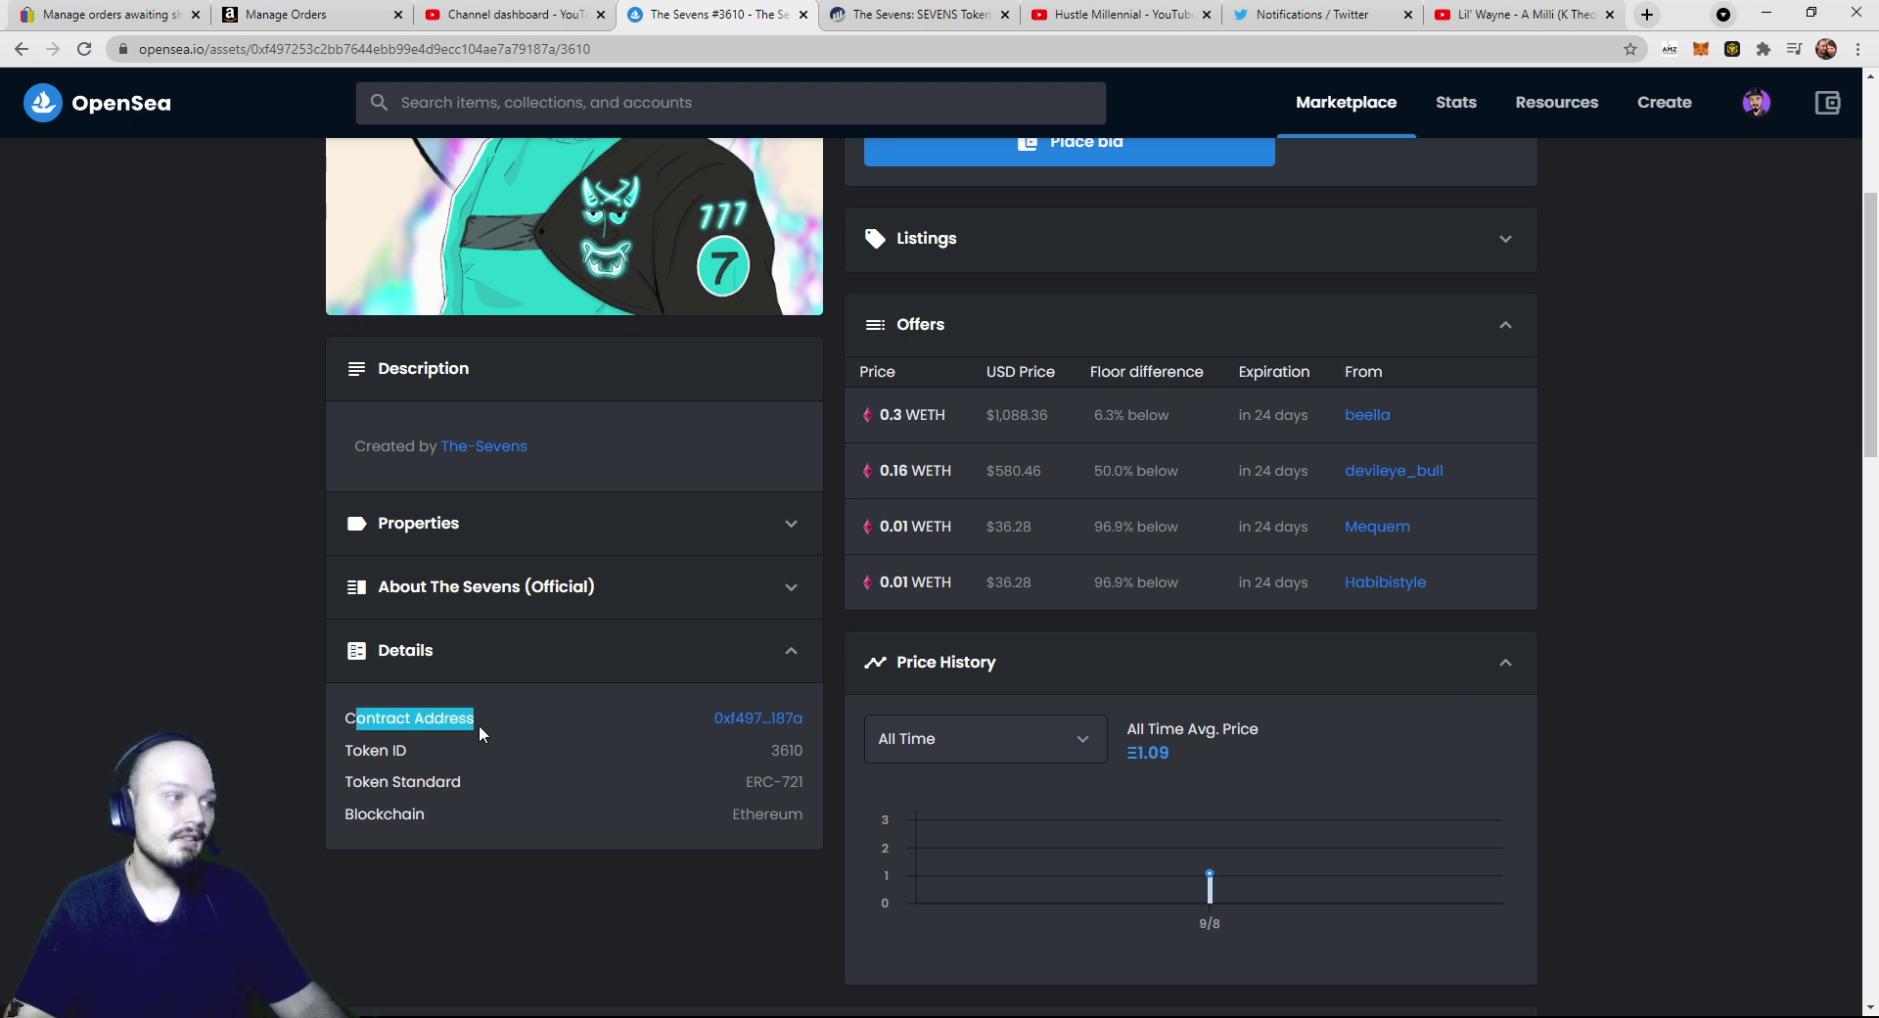
click(754, 748)
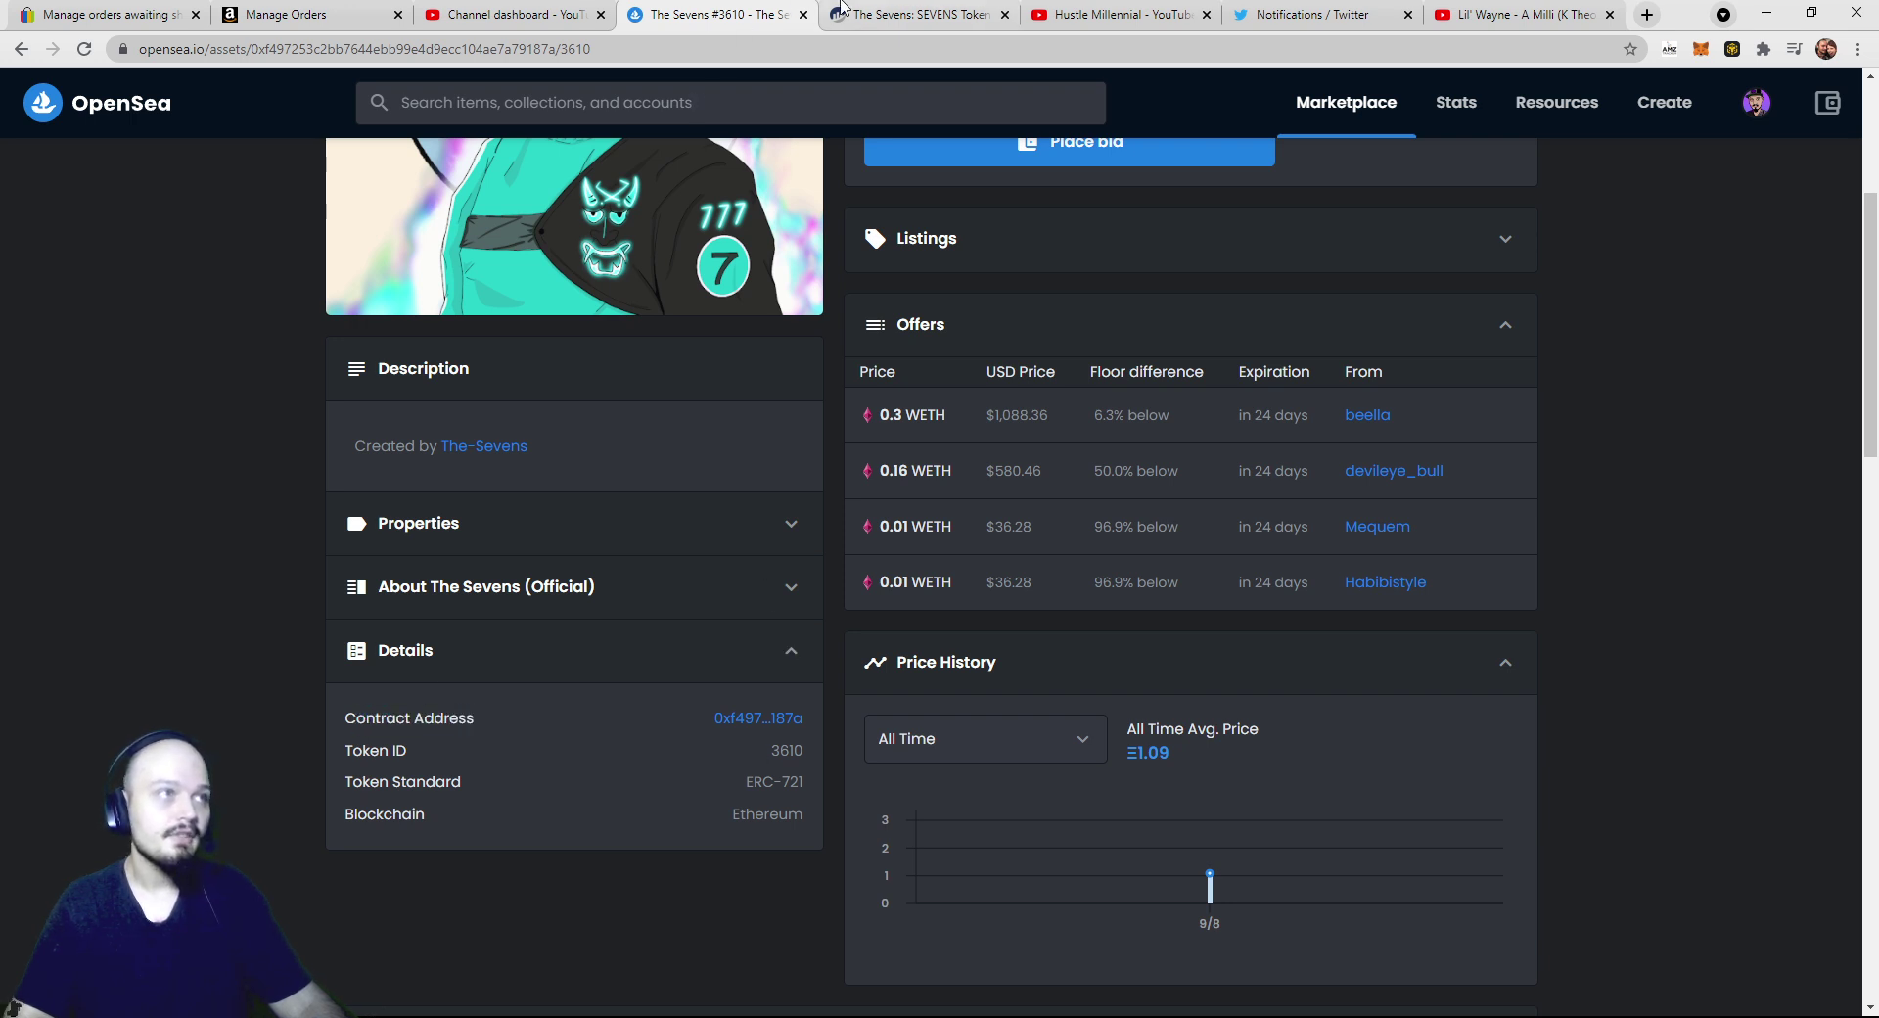
click(797, 722)
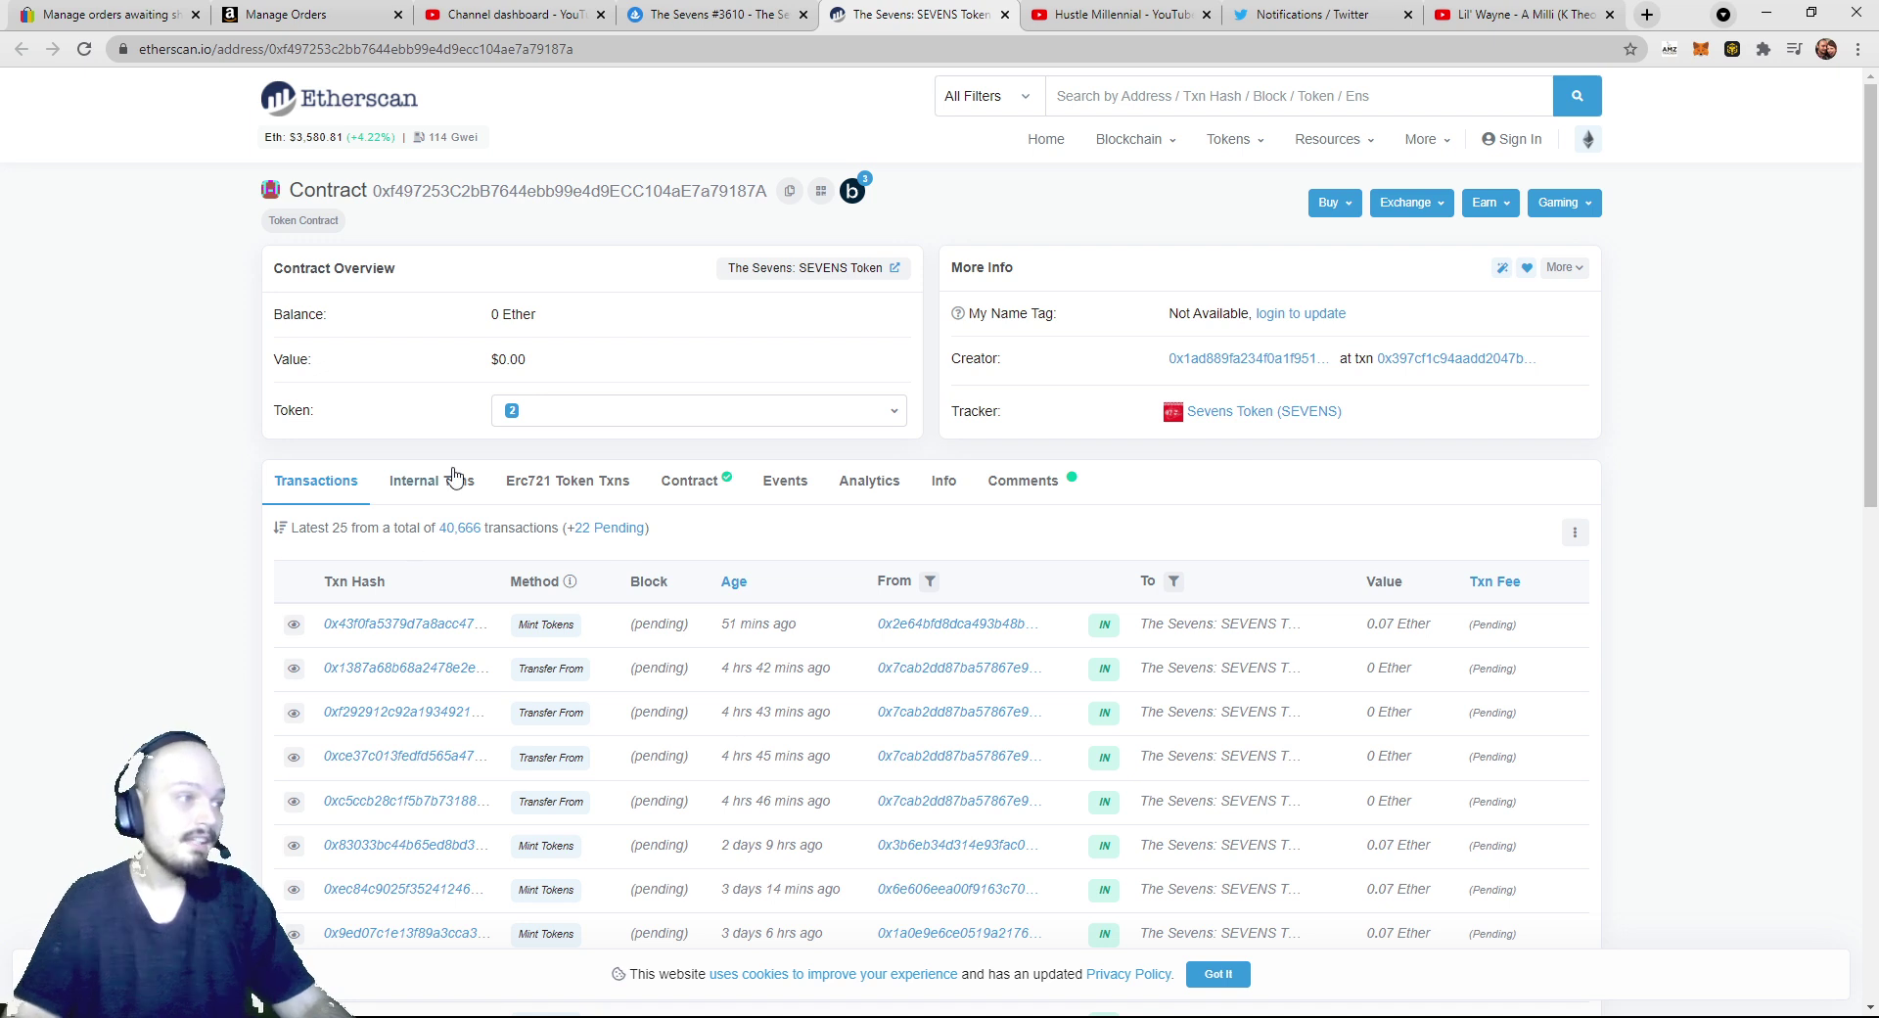
Review the contract's latest transactions, checking the method, age and value of the Mint Tokens entries.
scroll(460, 477, down, 2)
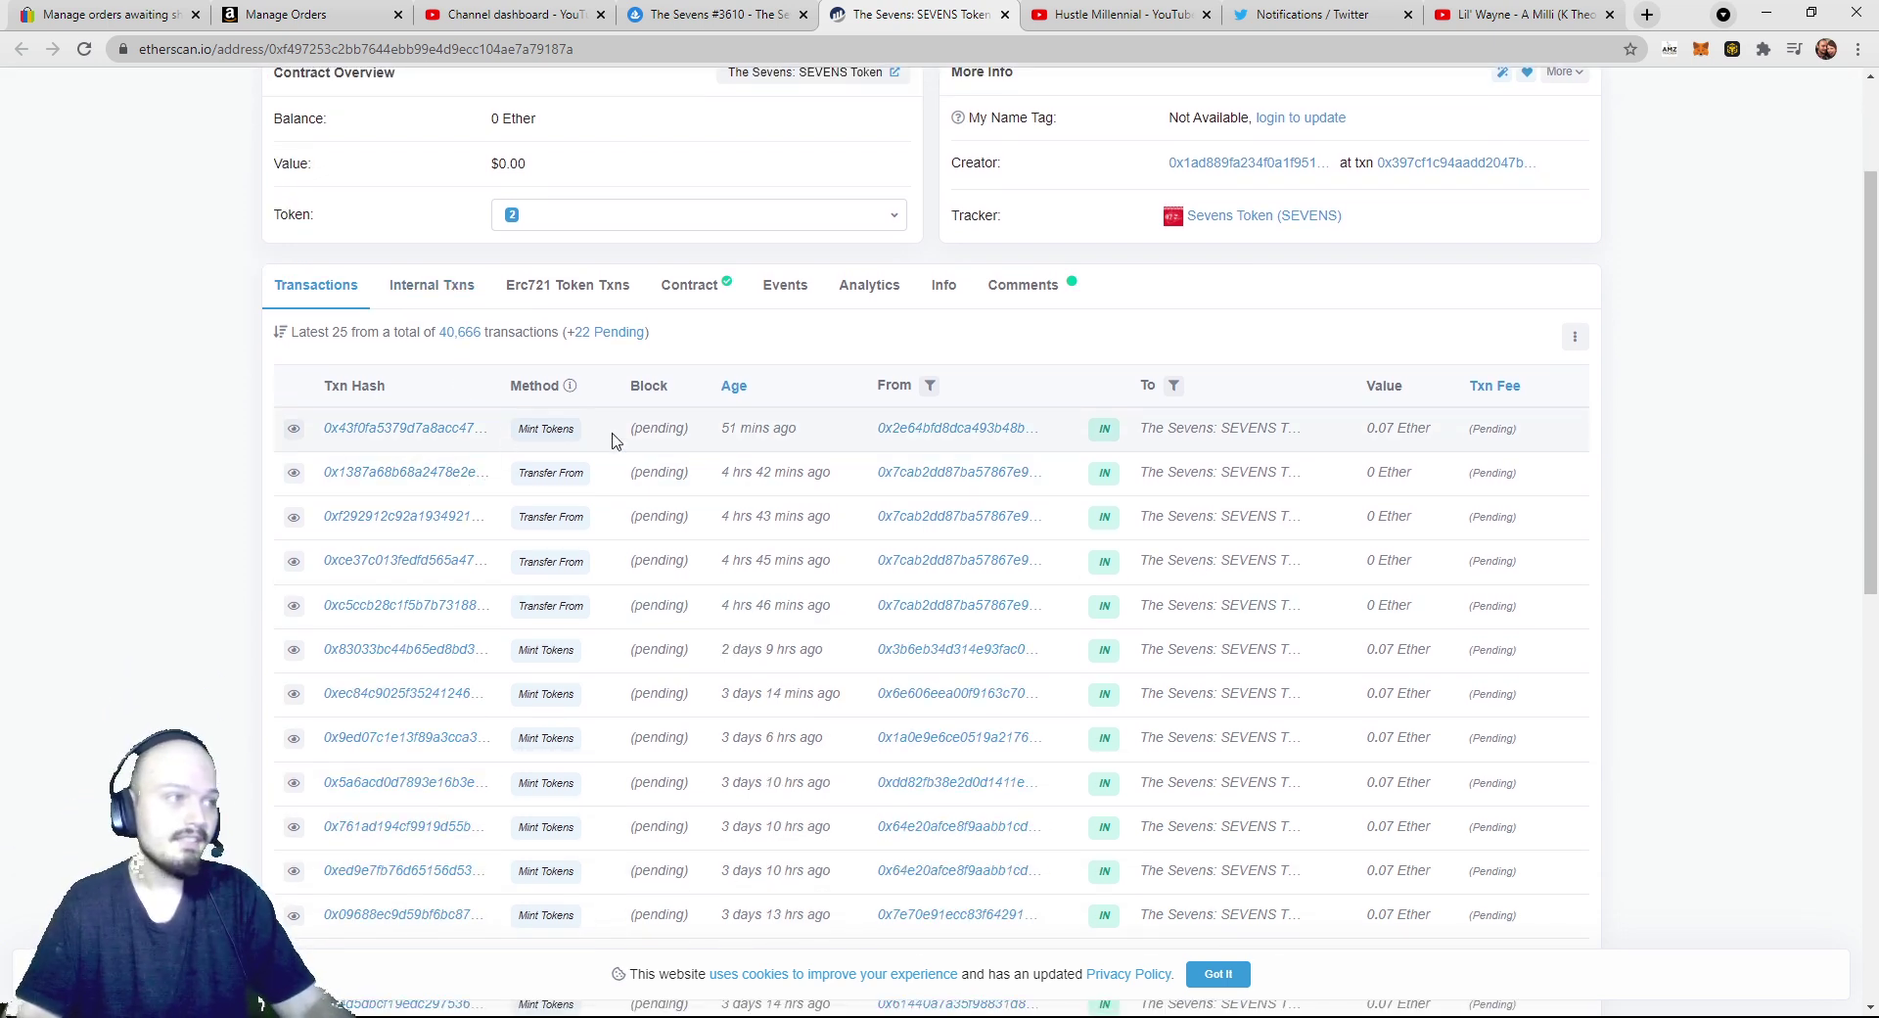
mouse_move(749, 432)
mouse_move(1394, 434)
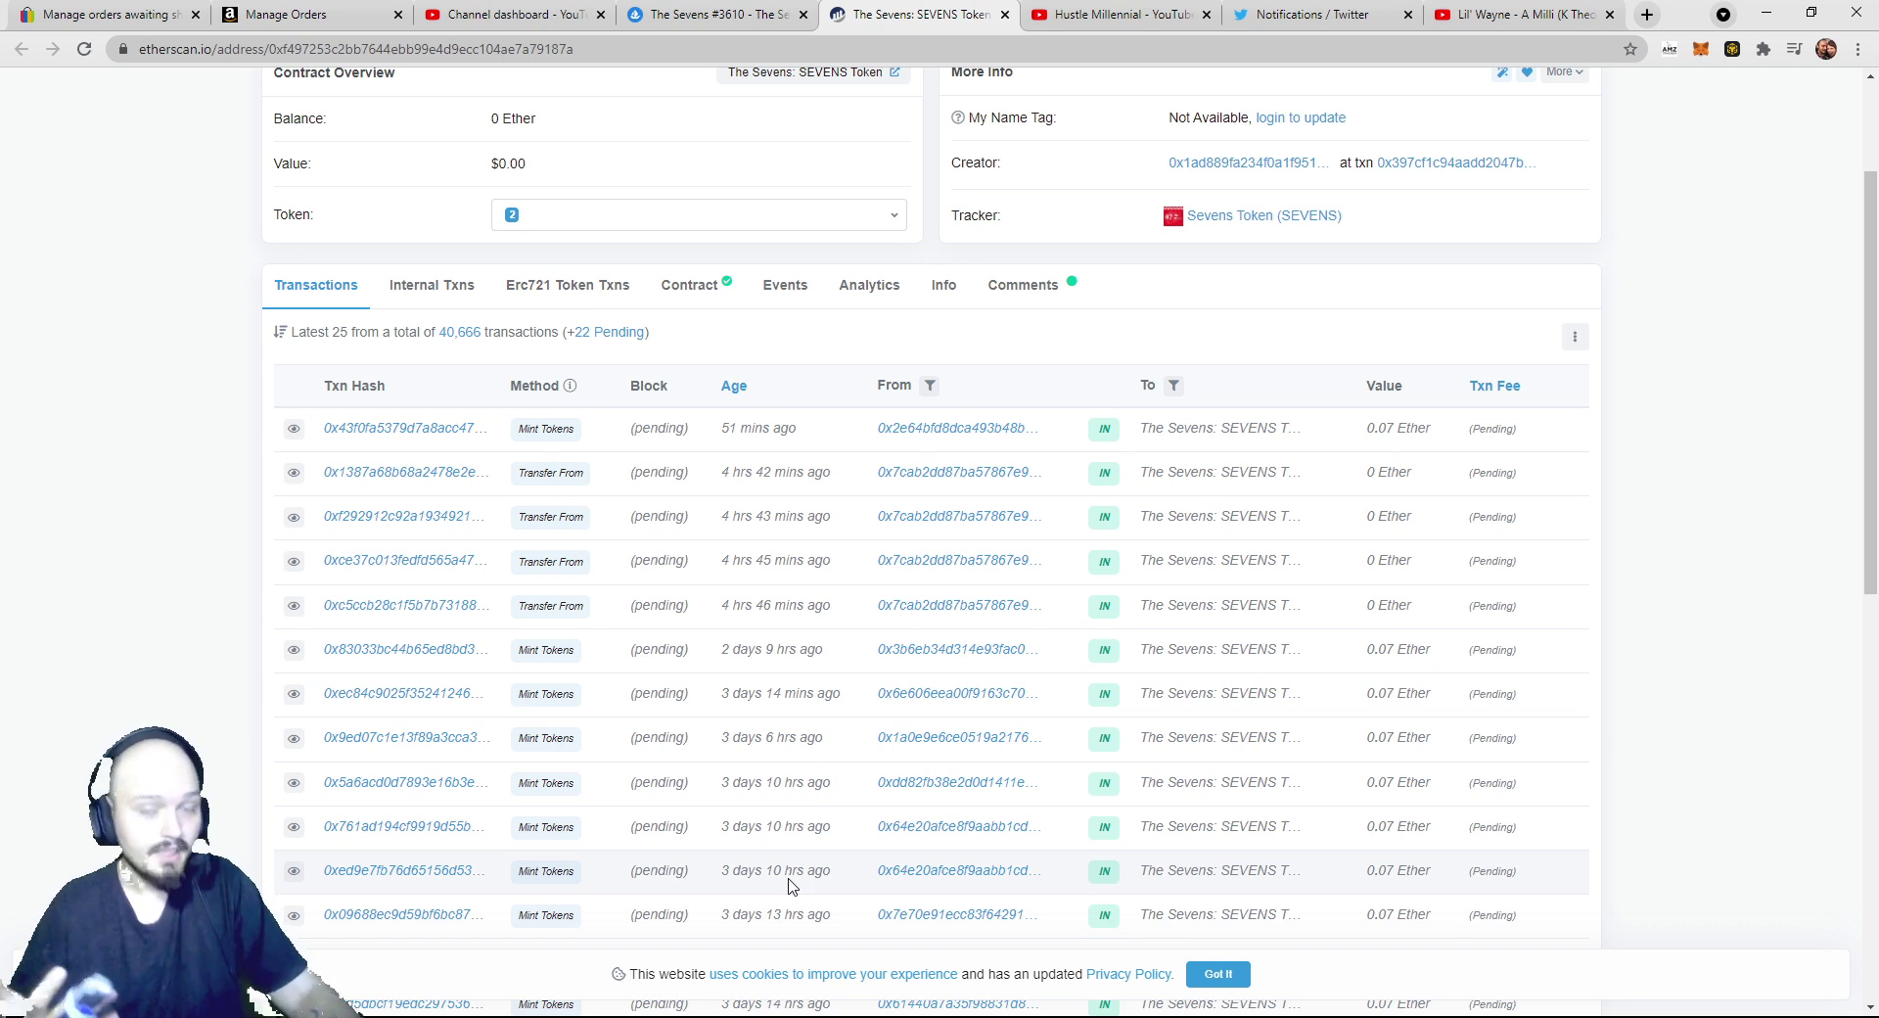
scroll(813, 626, up, 2)
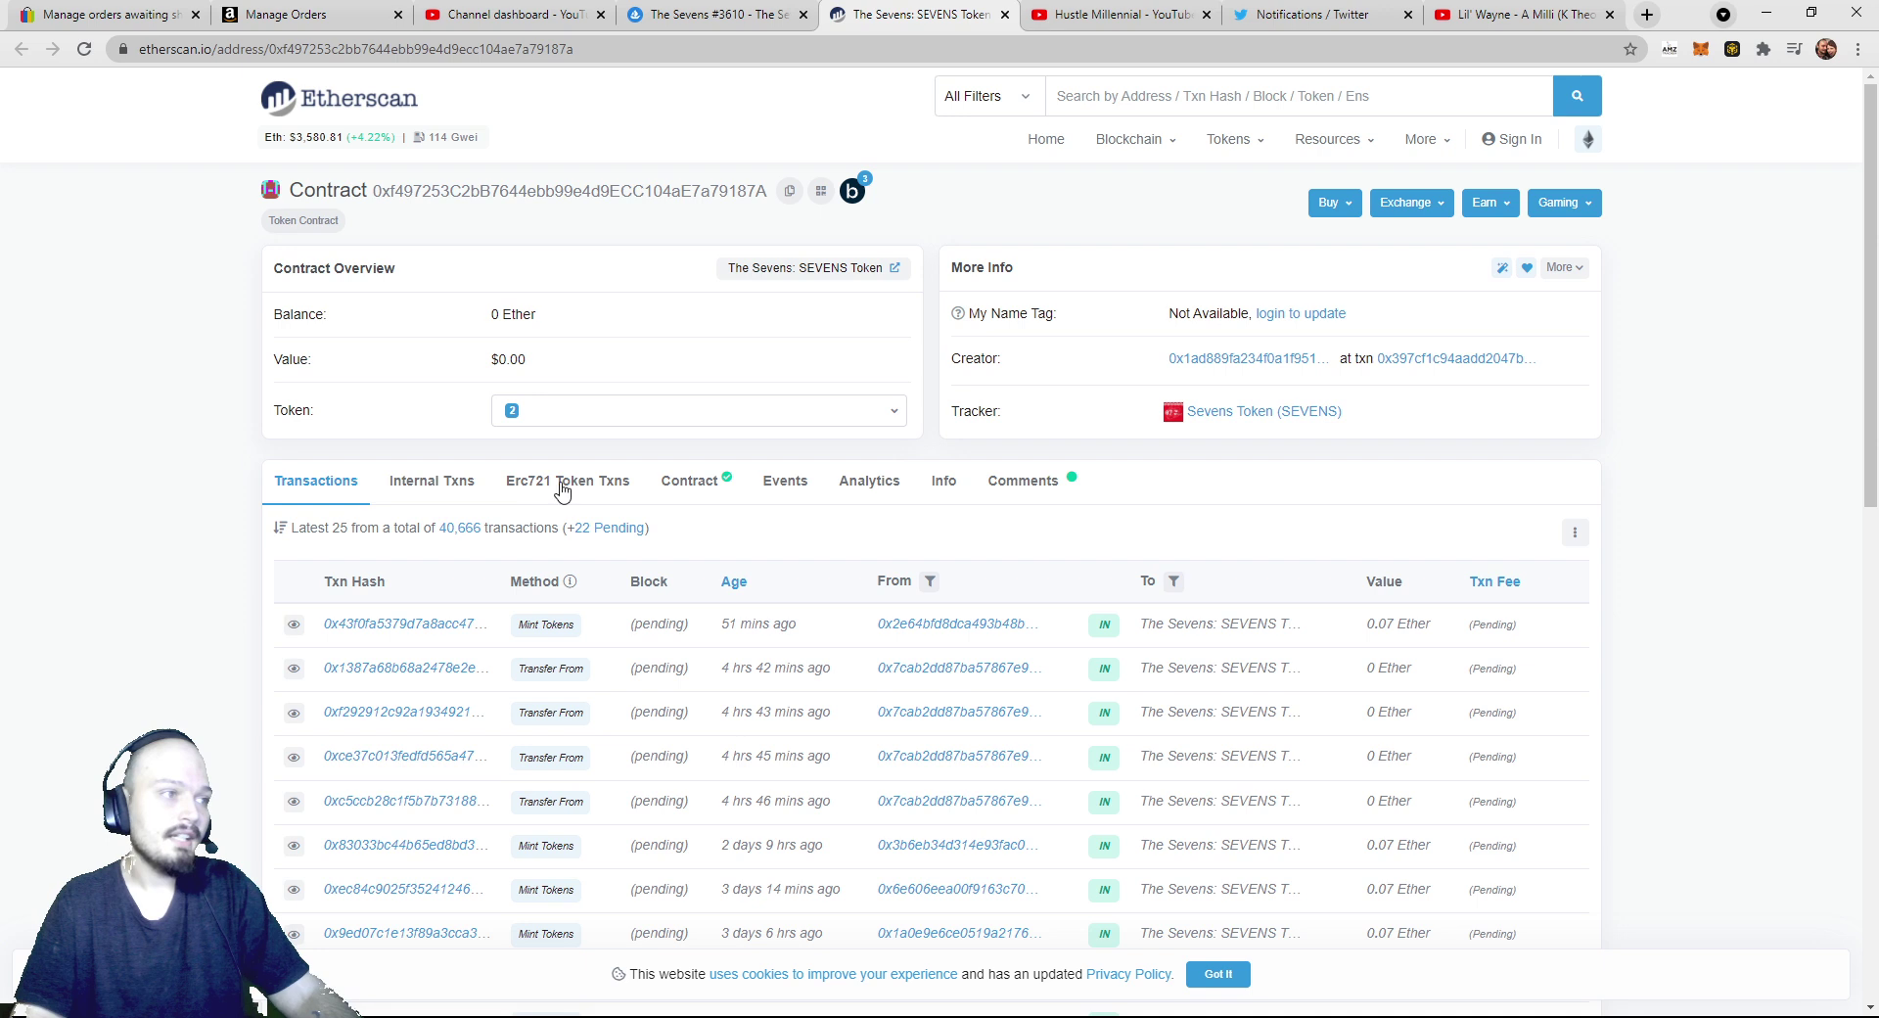
Examine the verified source code, ABI and constructor arguments of TheSevens contract.
click(711, 492)
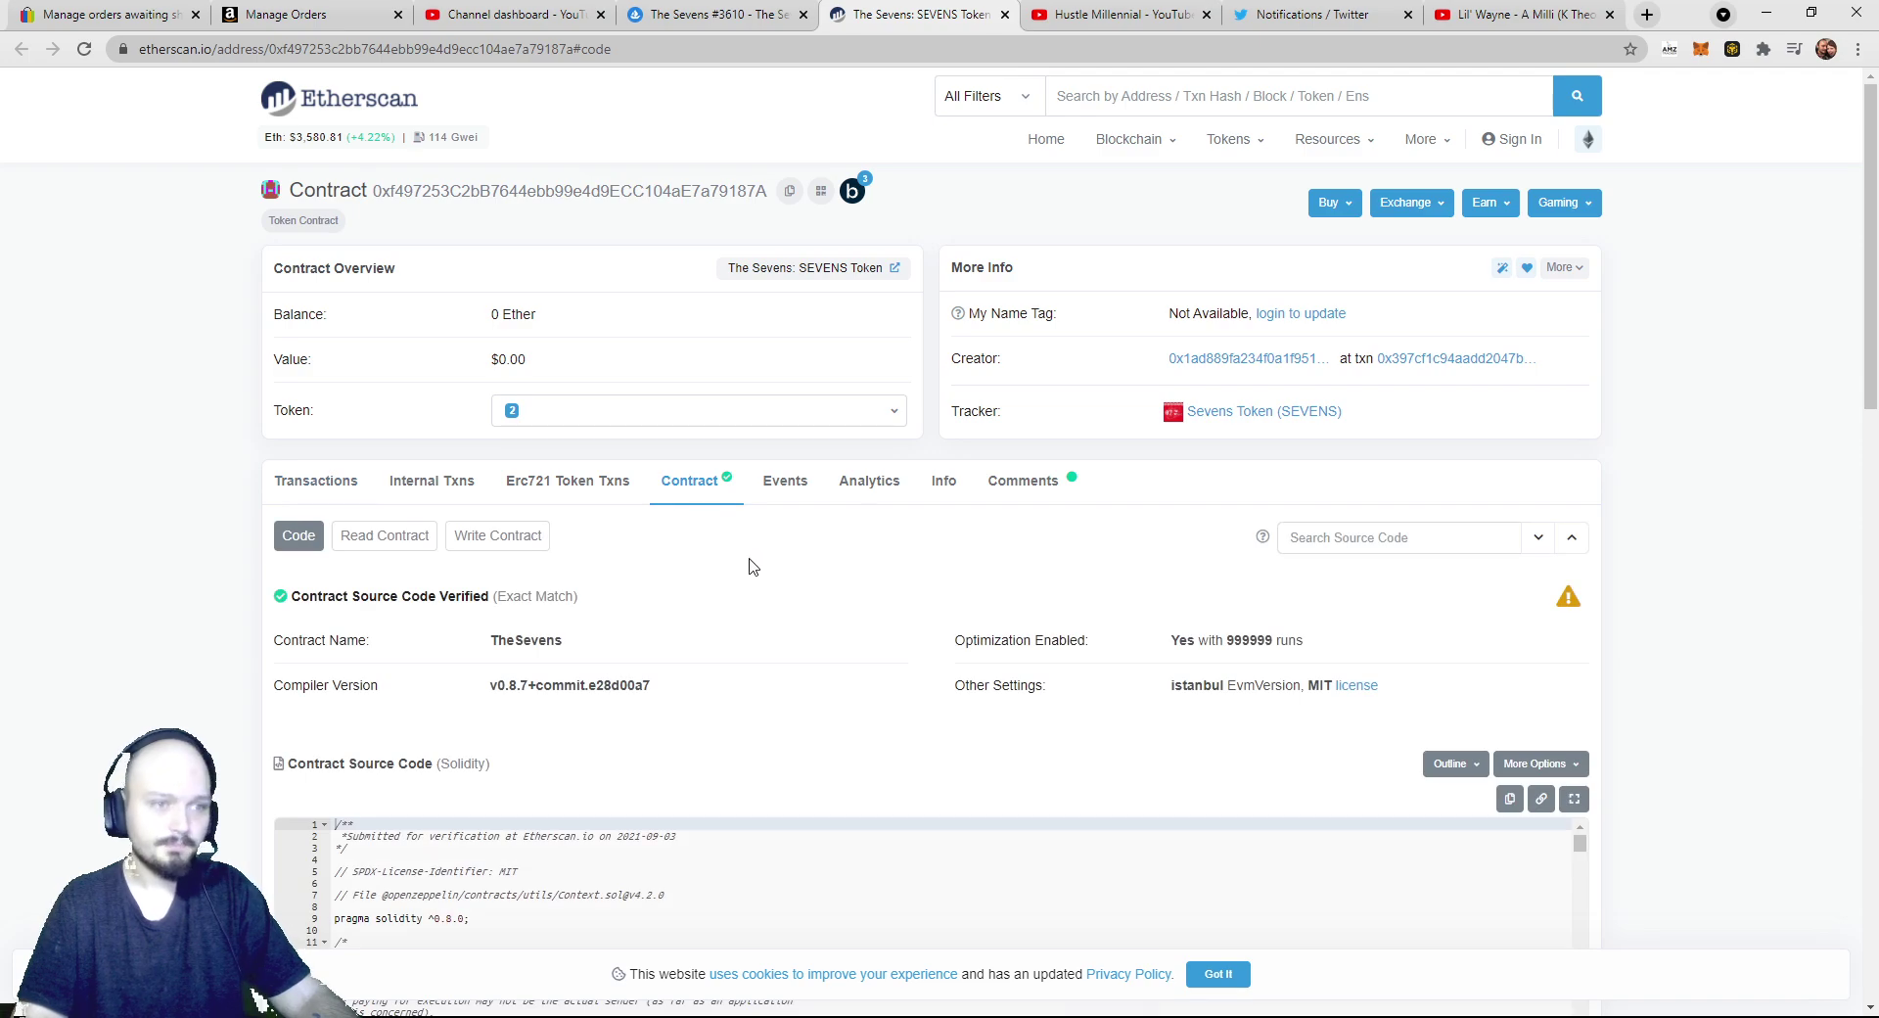
scroll(381, 536, down, 4)
scroll(147, 545, down, 10)
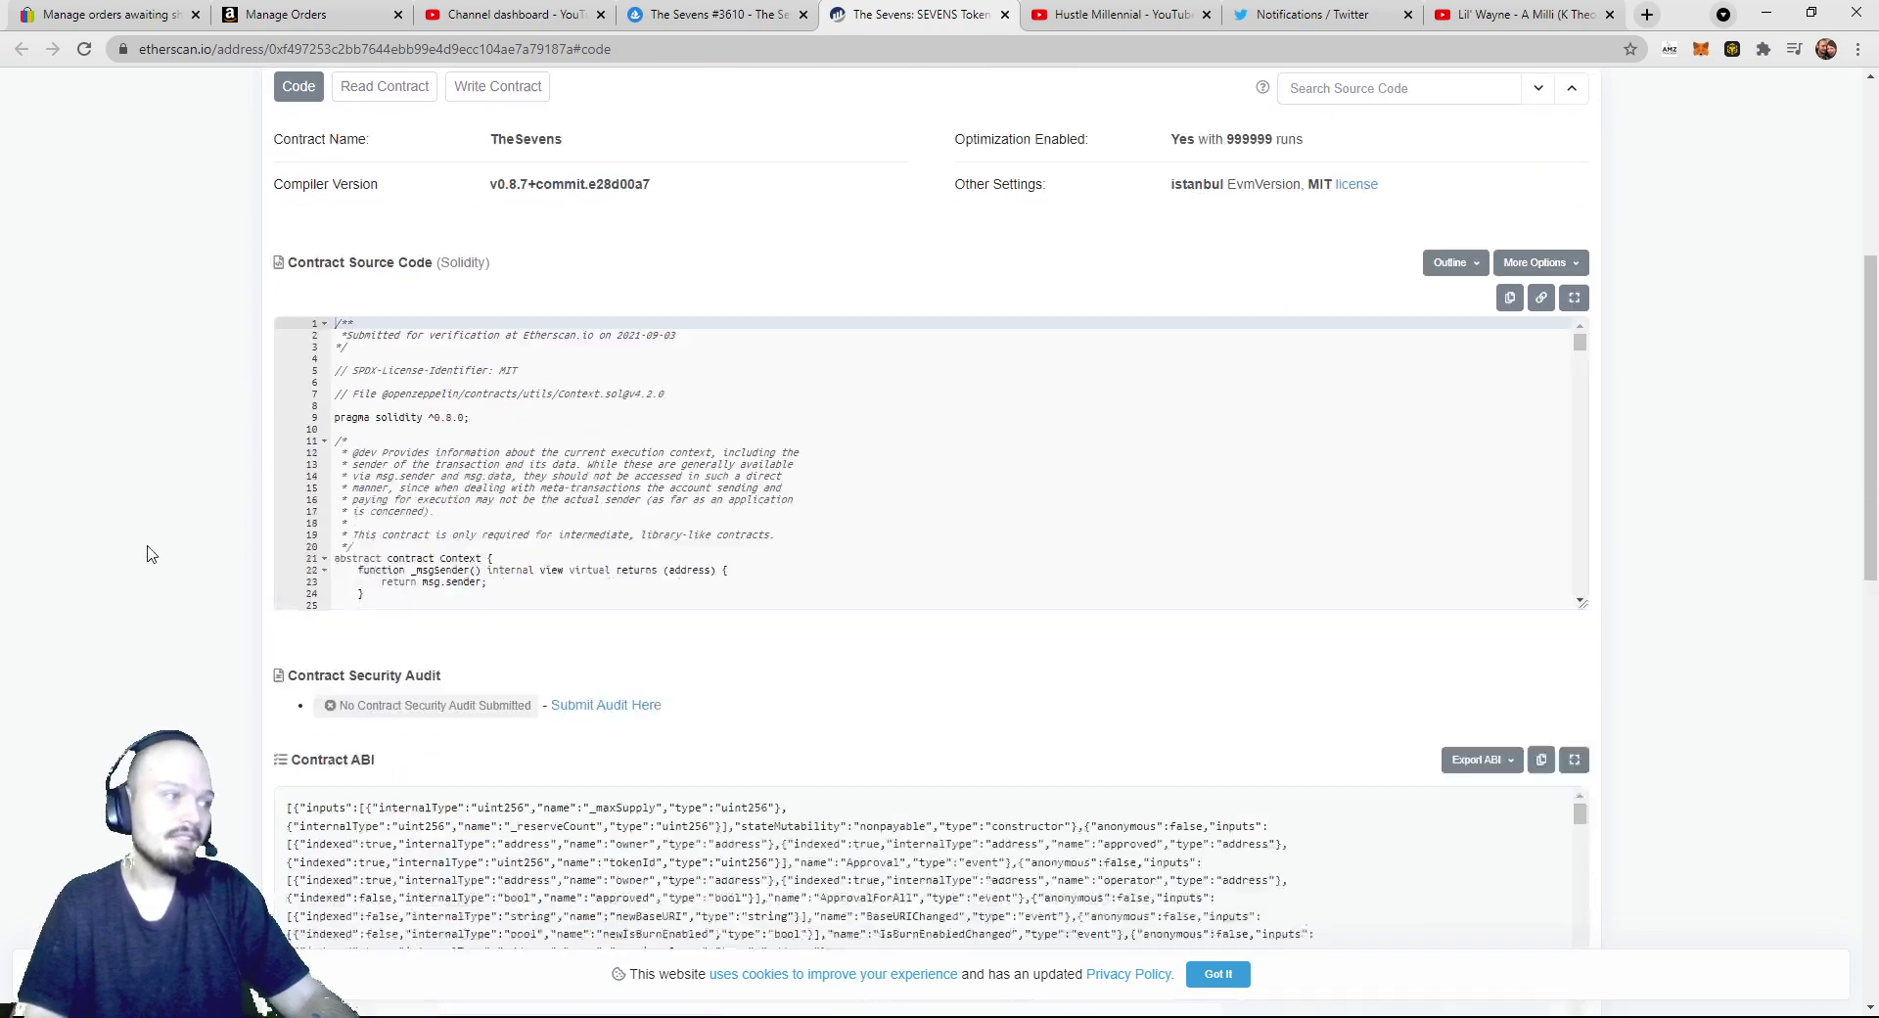
scroll(169, 566, down, 3)
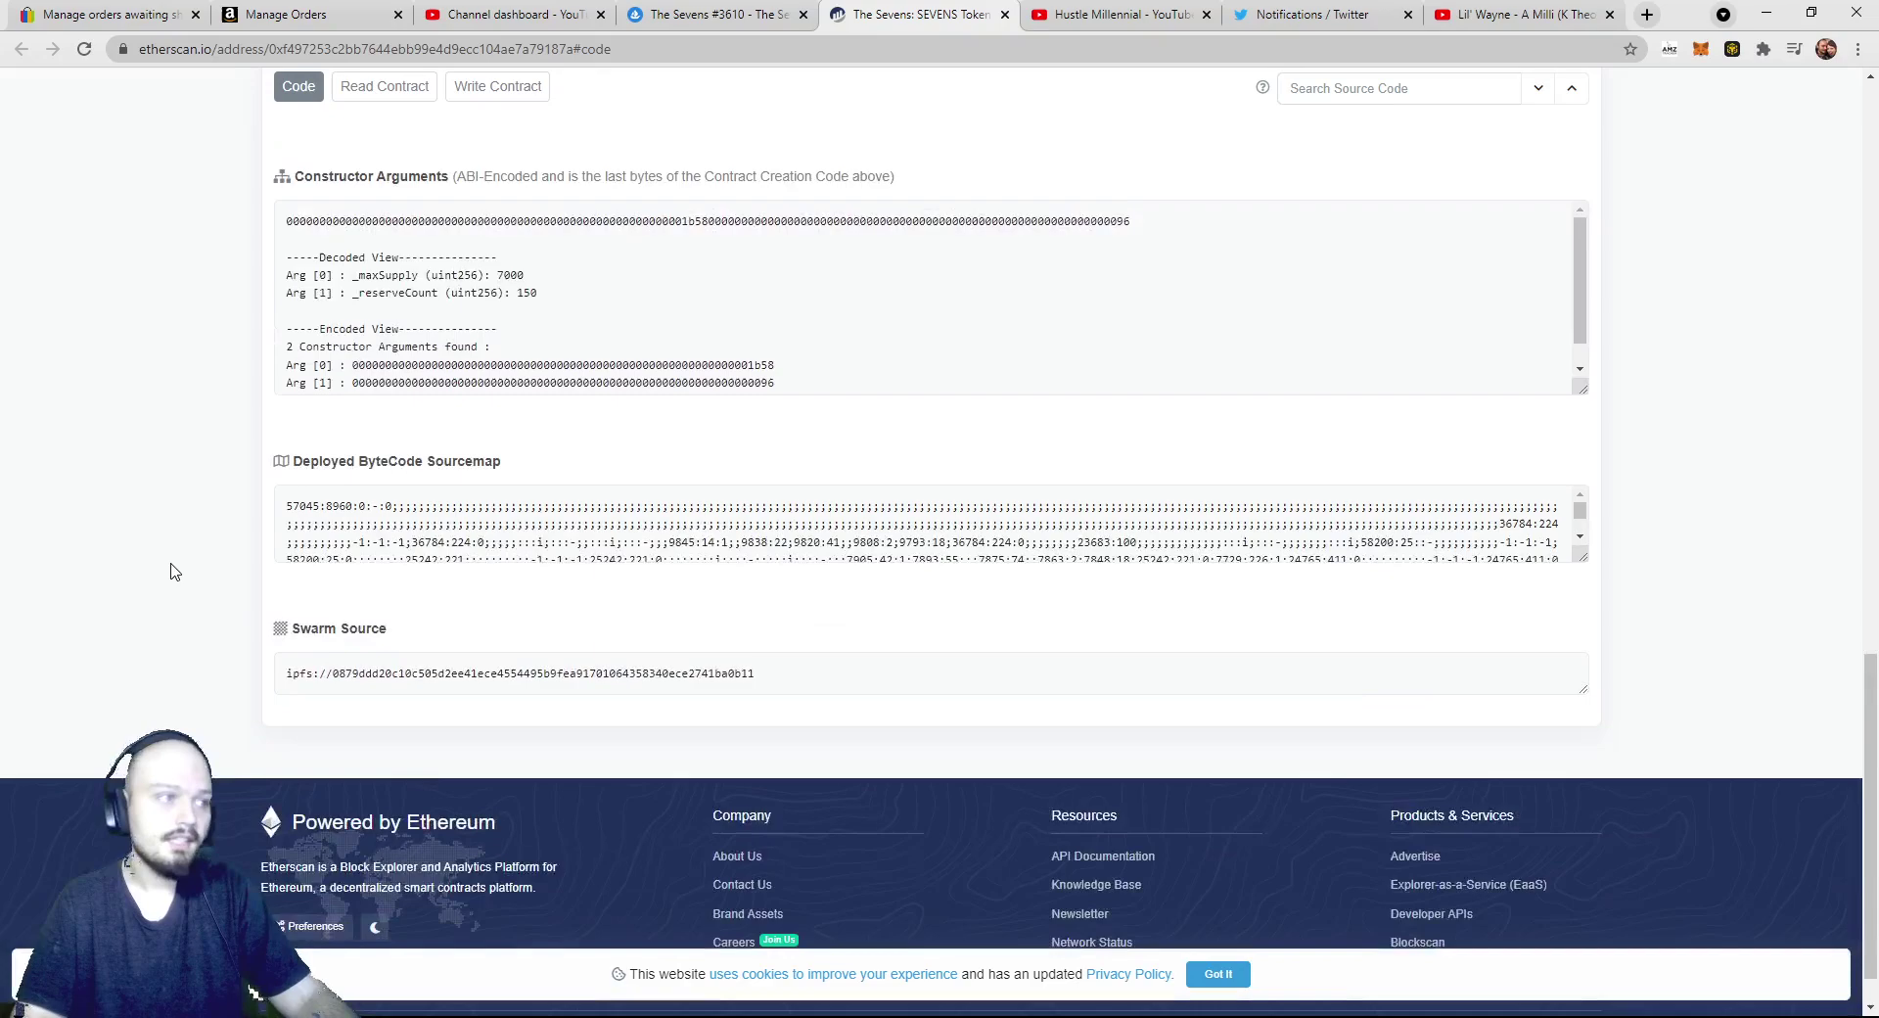
scroll(172, 568, up, 9)
scroll(192, 565, up, 3)
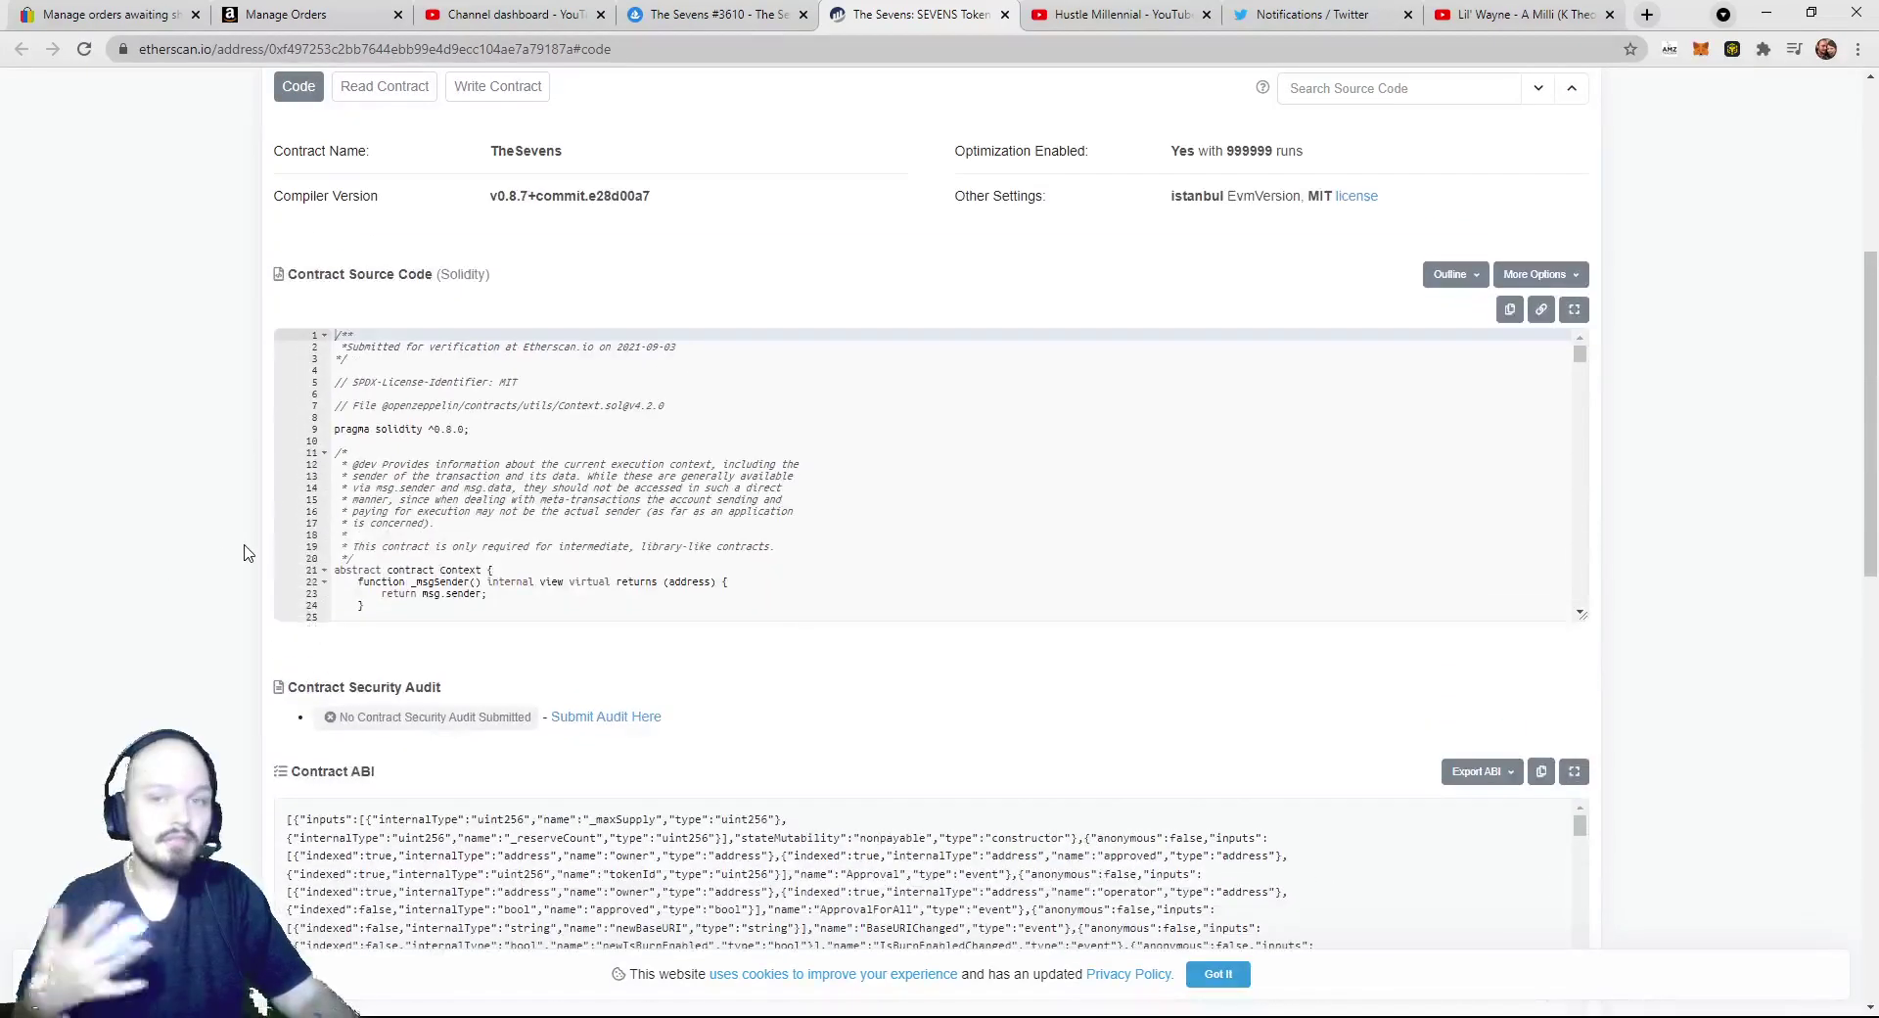
scroll(248, 549, up, 2)
scroll(254, 544, up, 3)
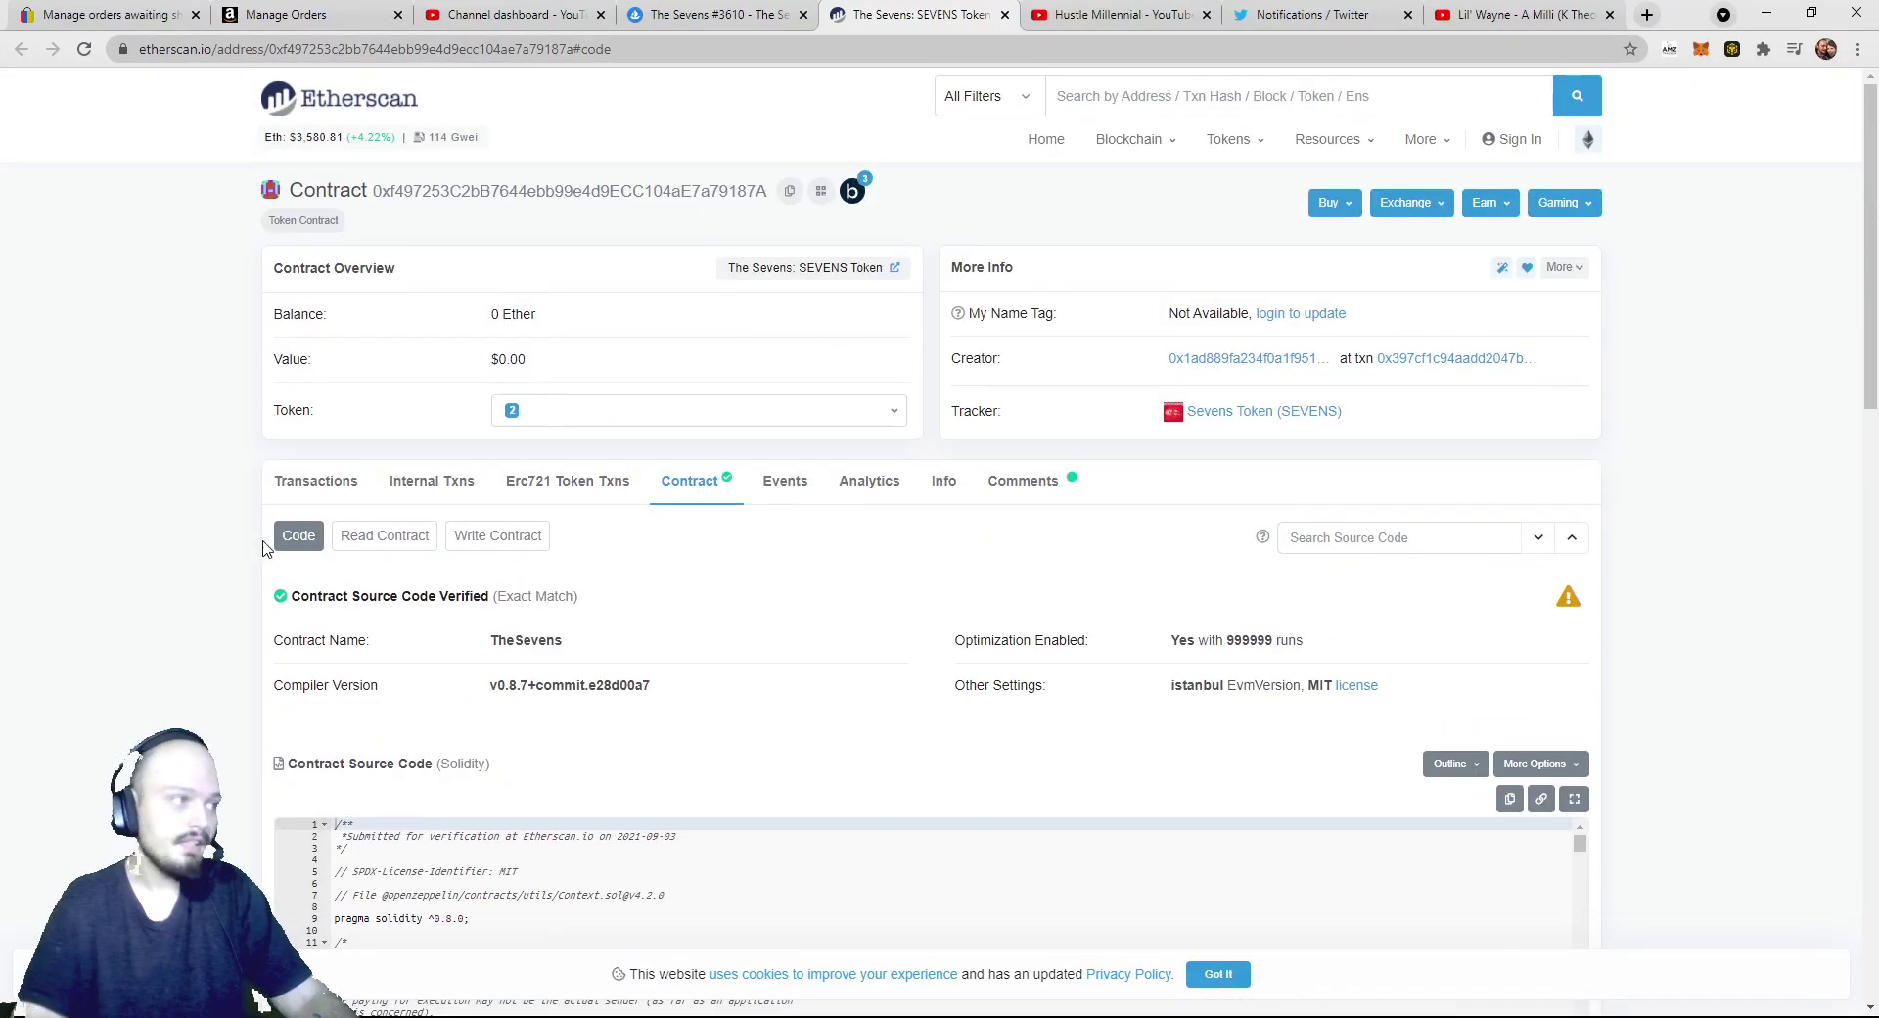
Show the contract's write functions and expand mintTokens.
click(480, 543)
scroll(642, 570, down, 4)
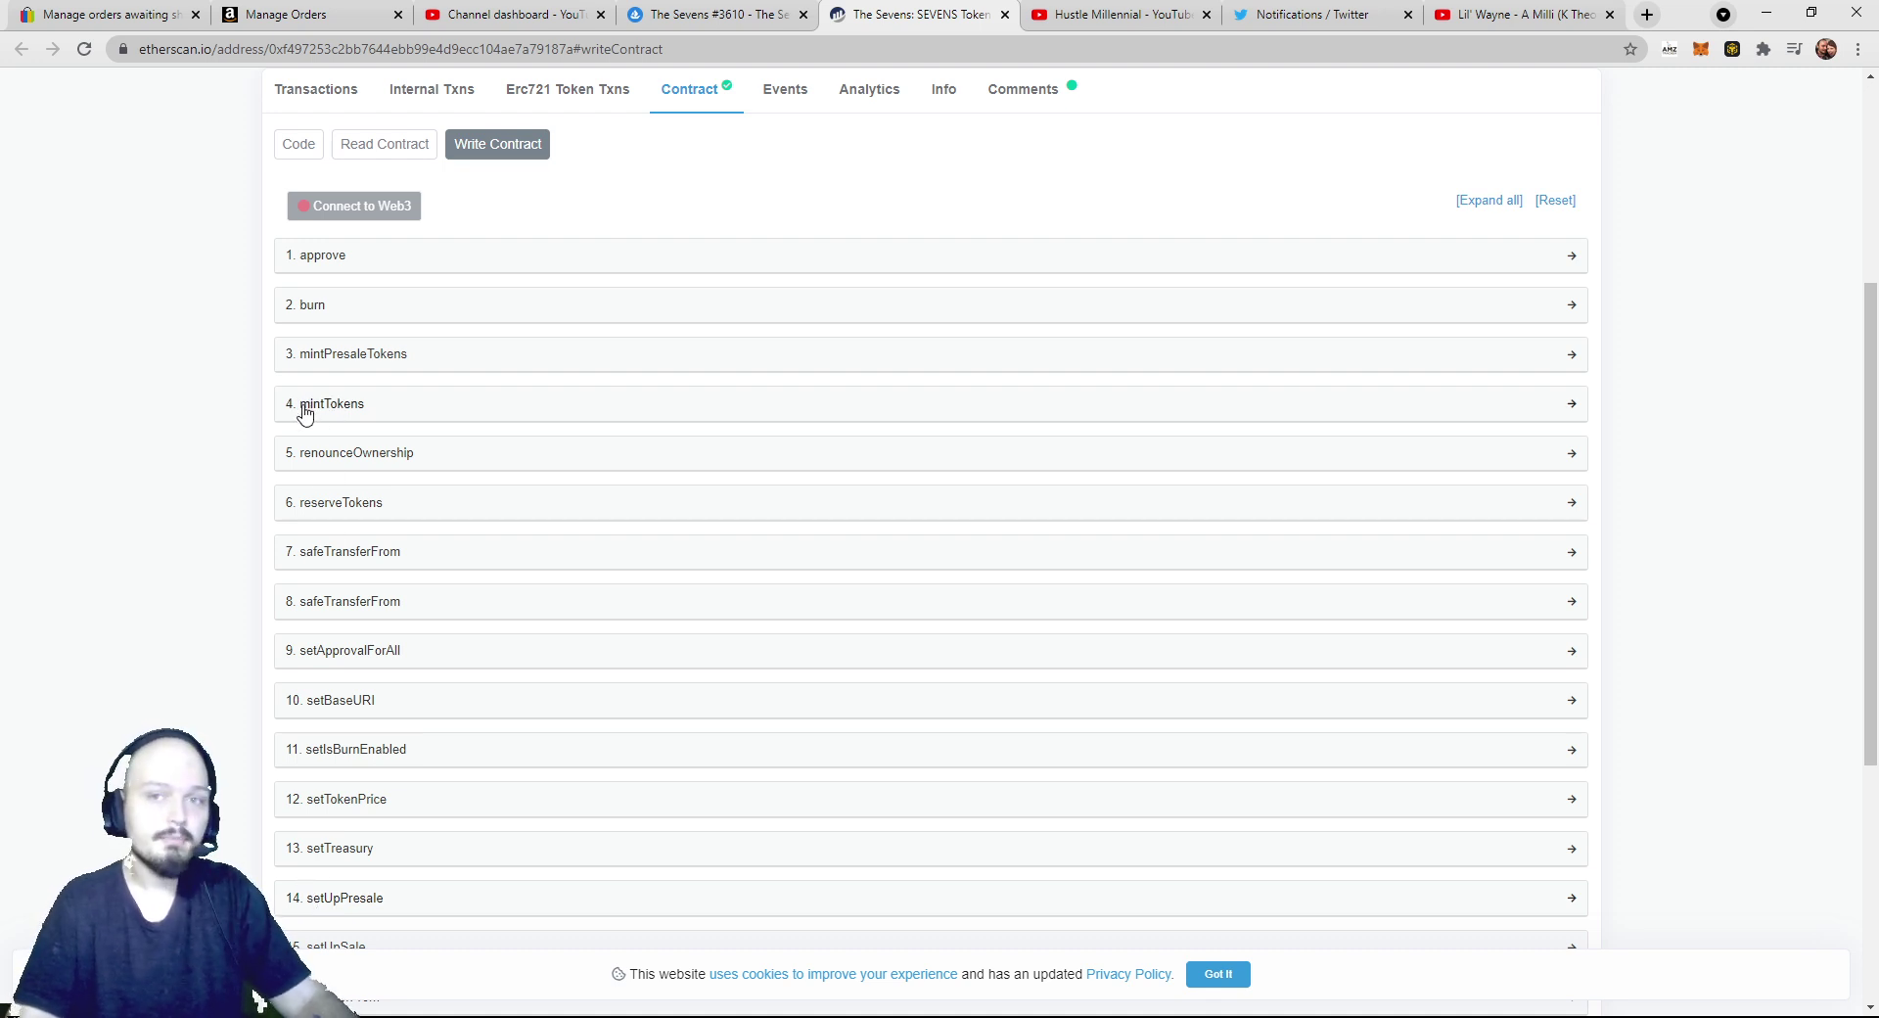
click(357, 409)
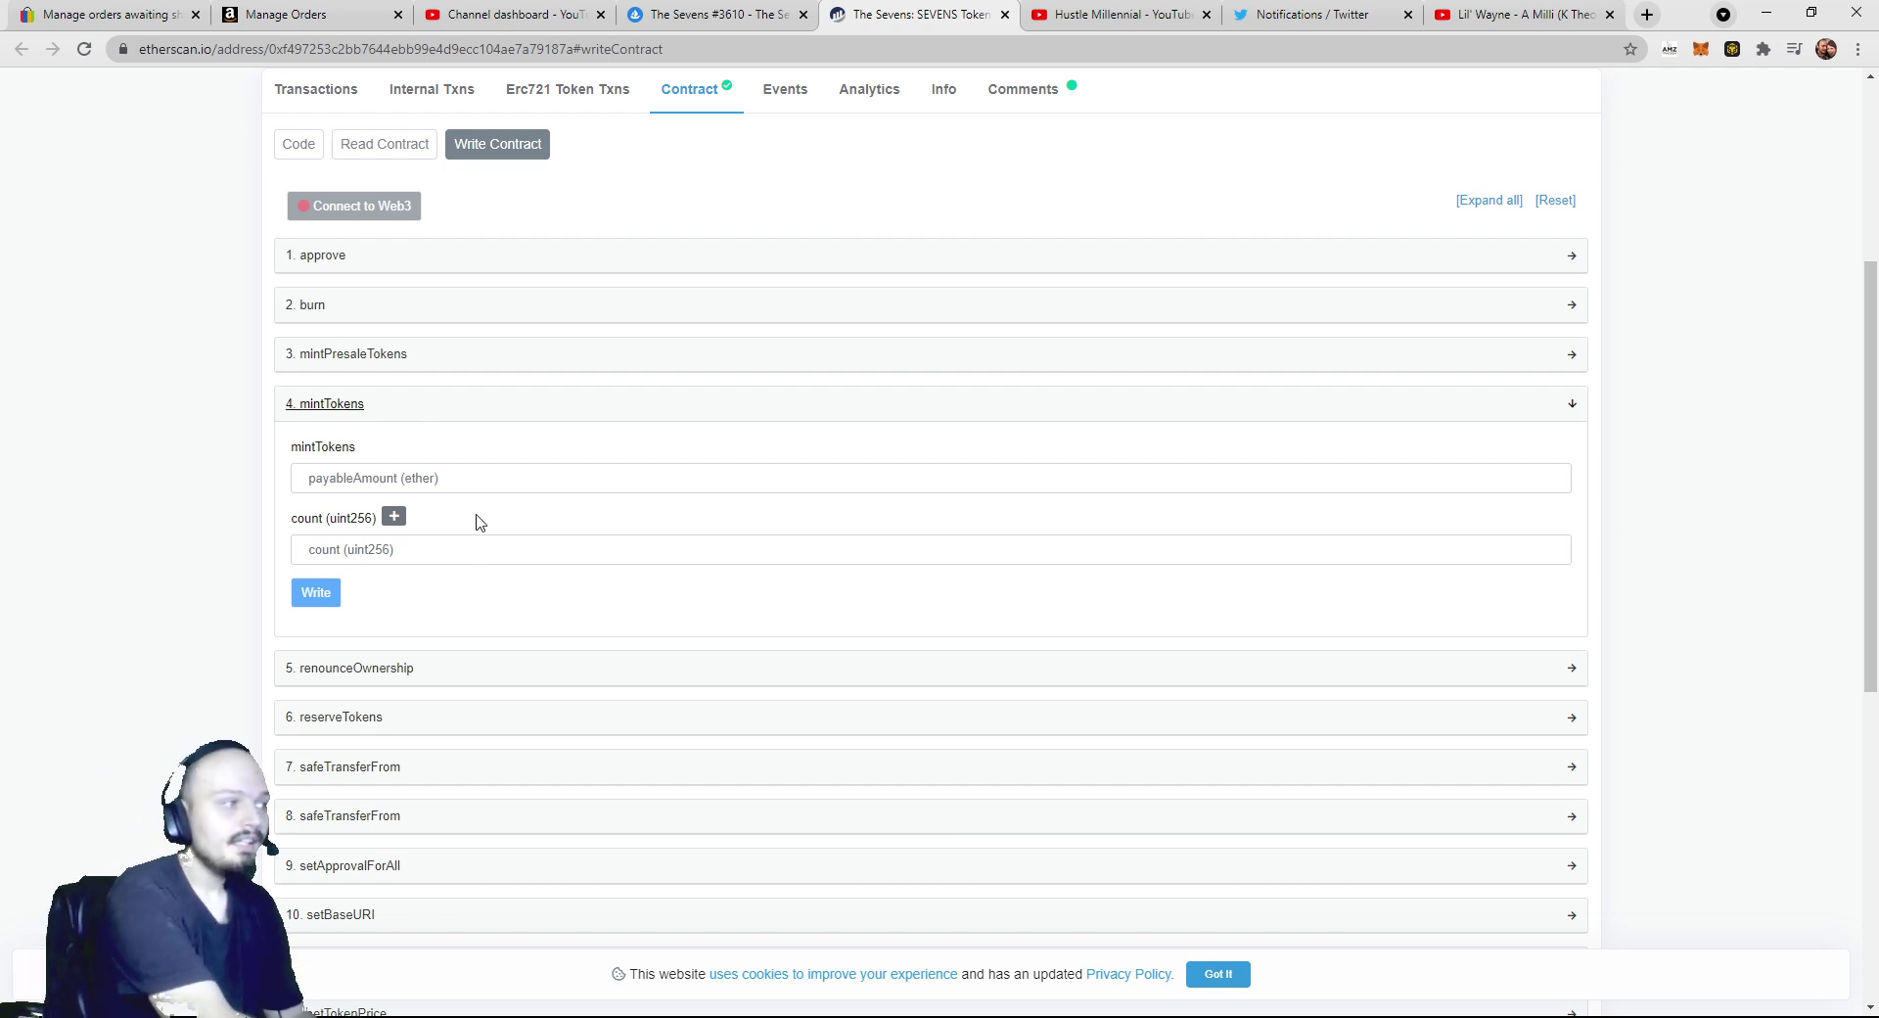
drag(291, 520, 420, 541)
click(432, 544)
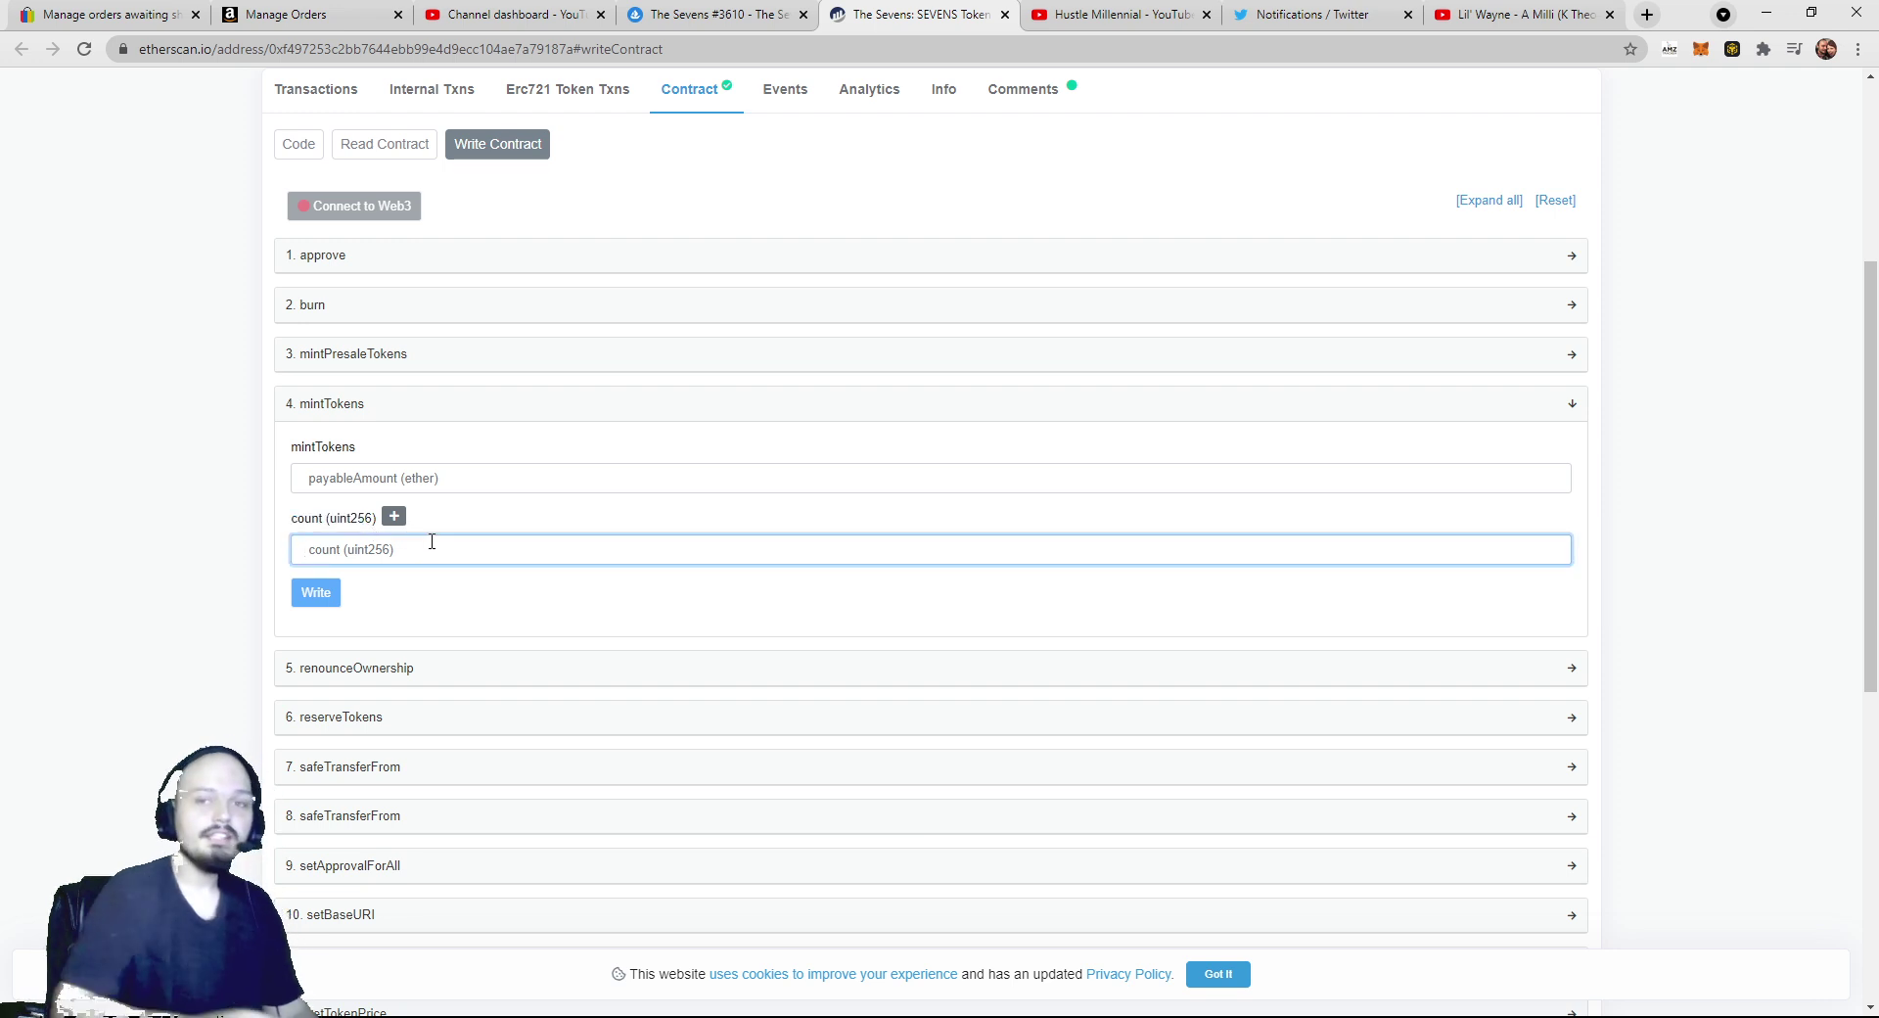
click(501, 526)
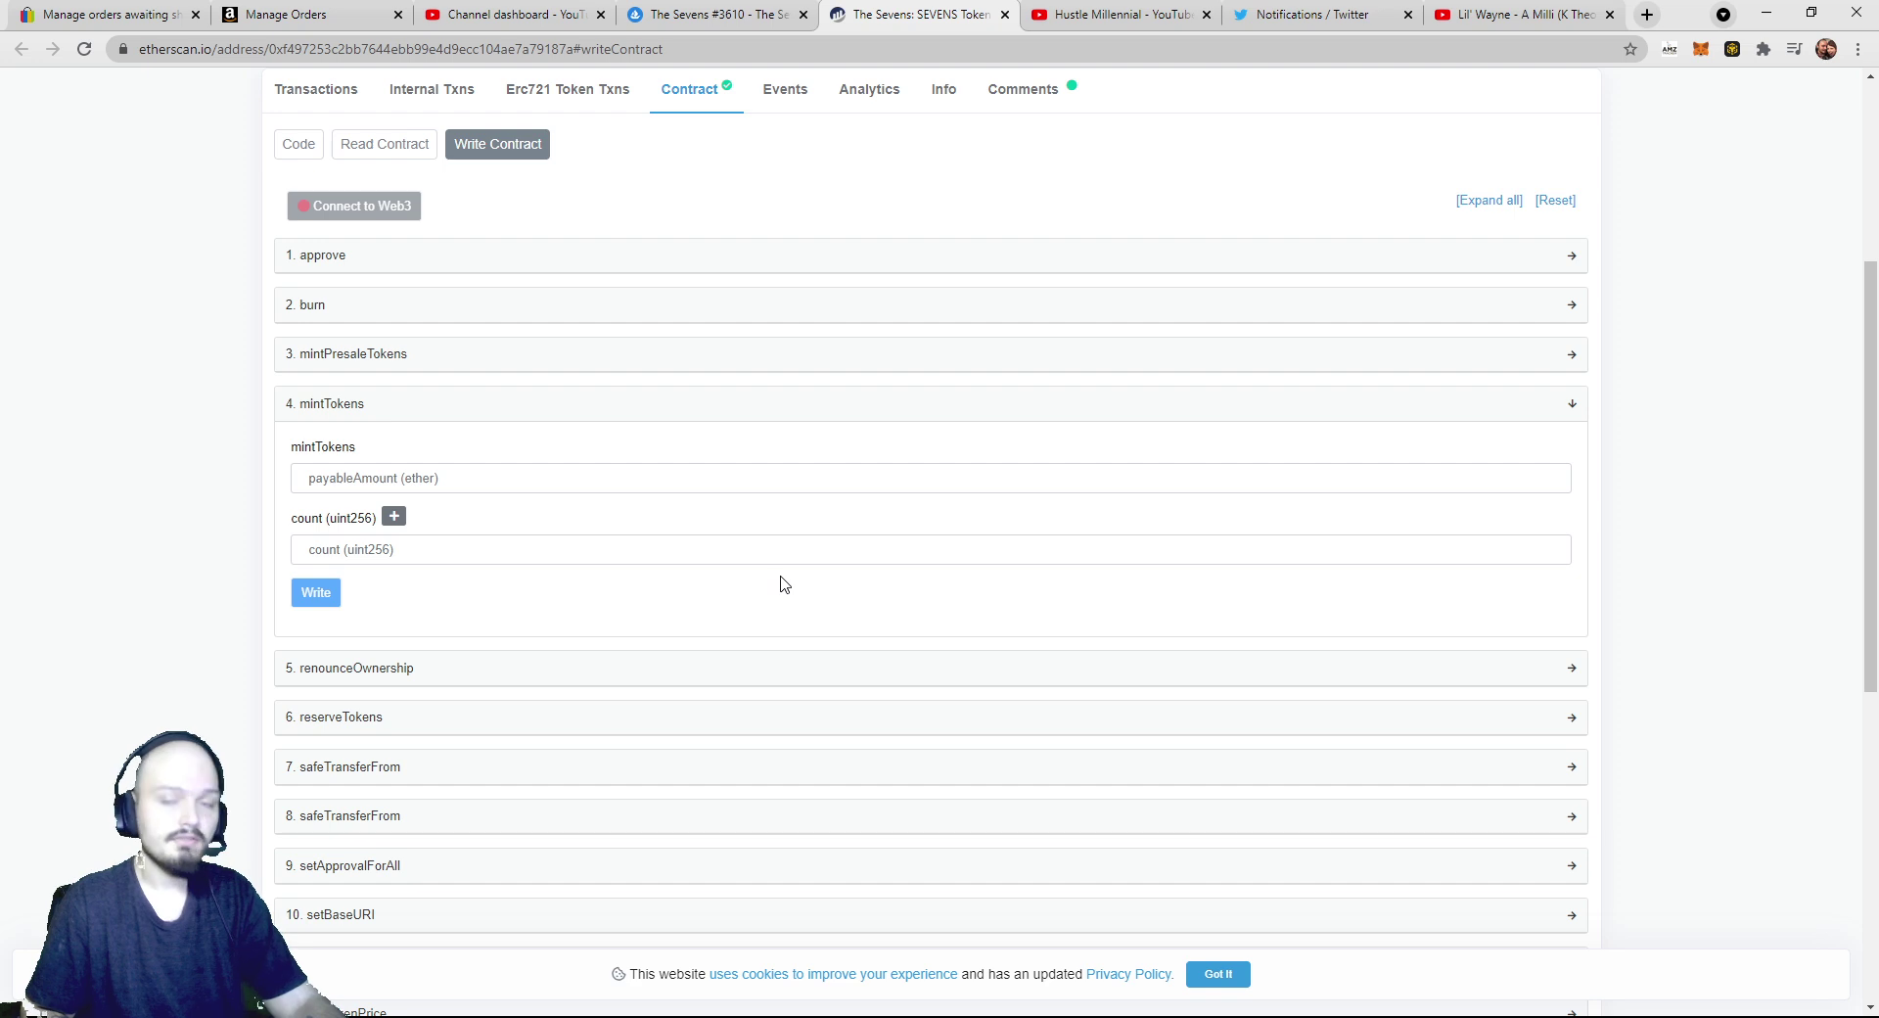
click(704, 14)
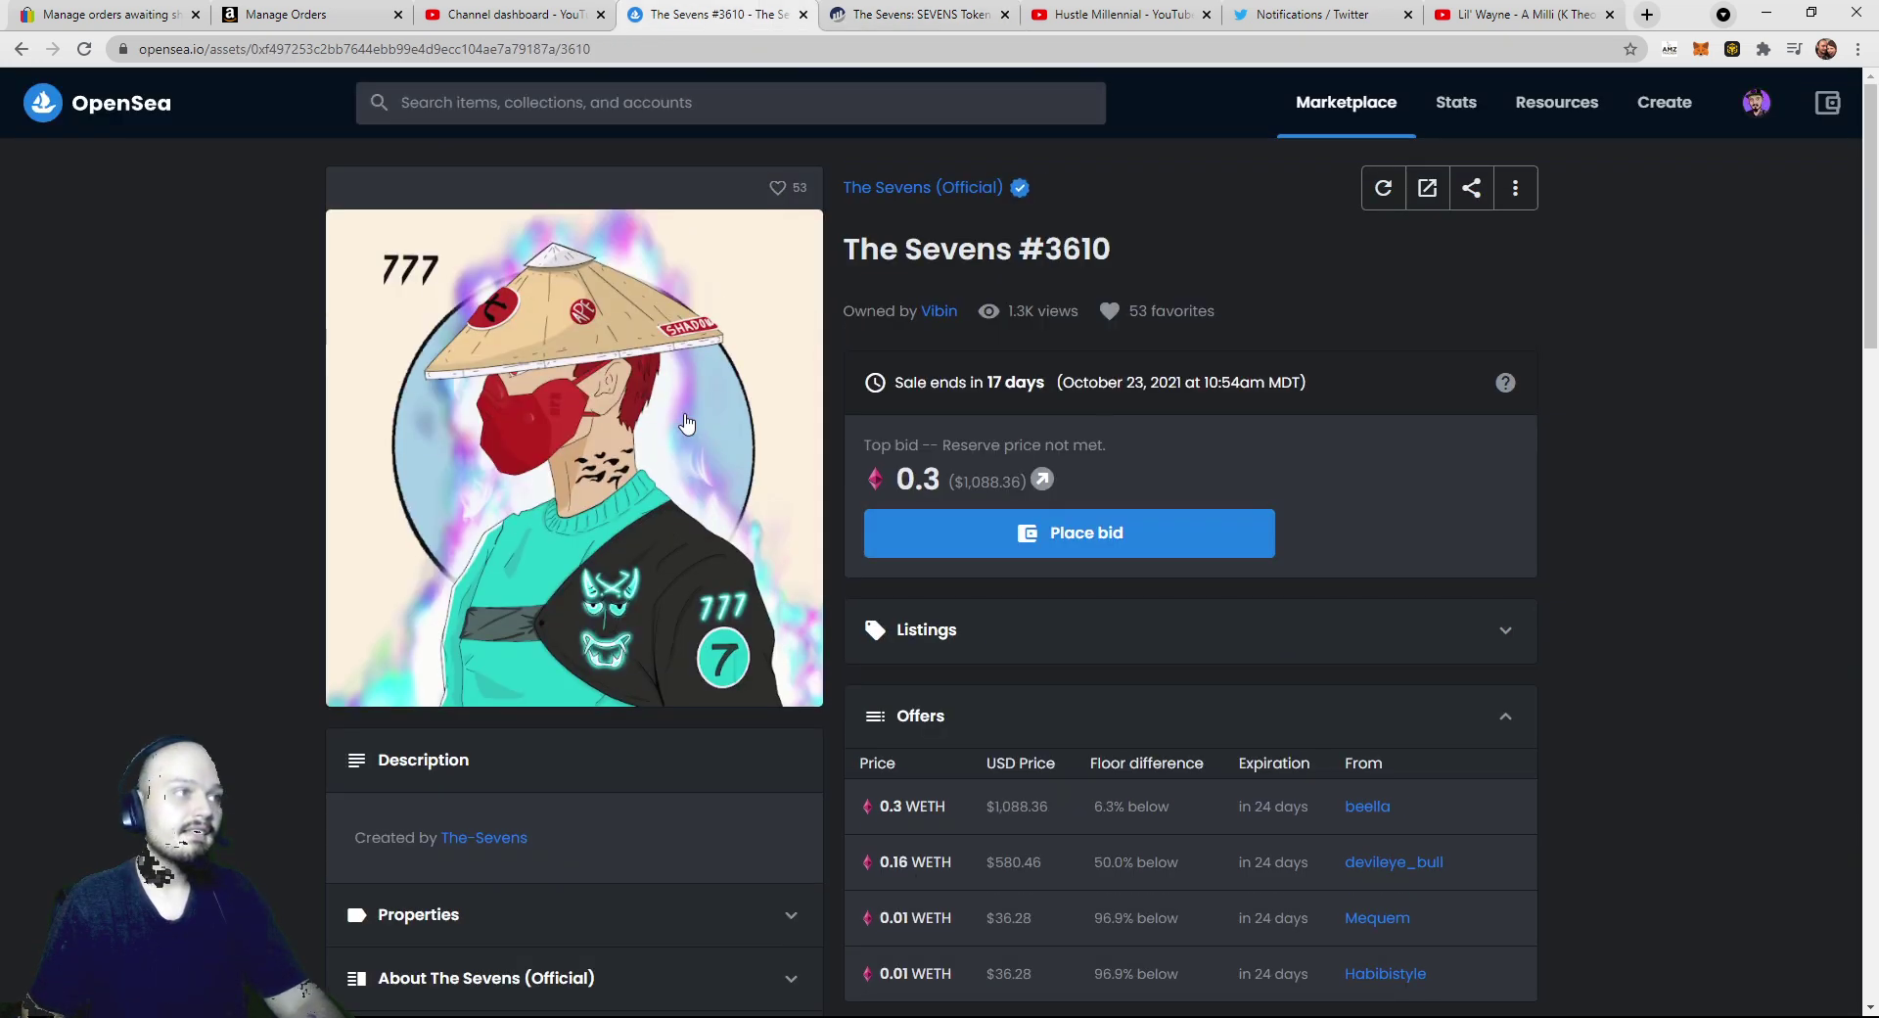
click(878, 18)
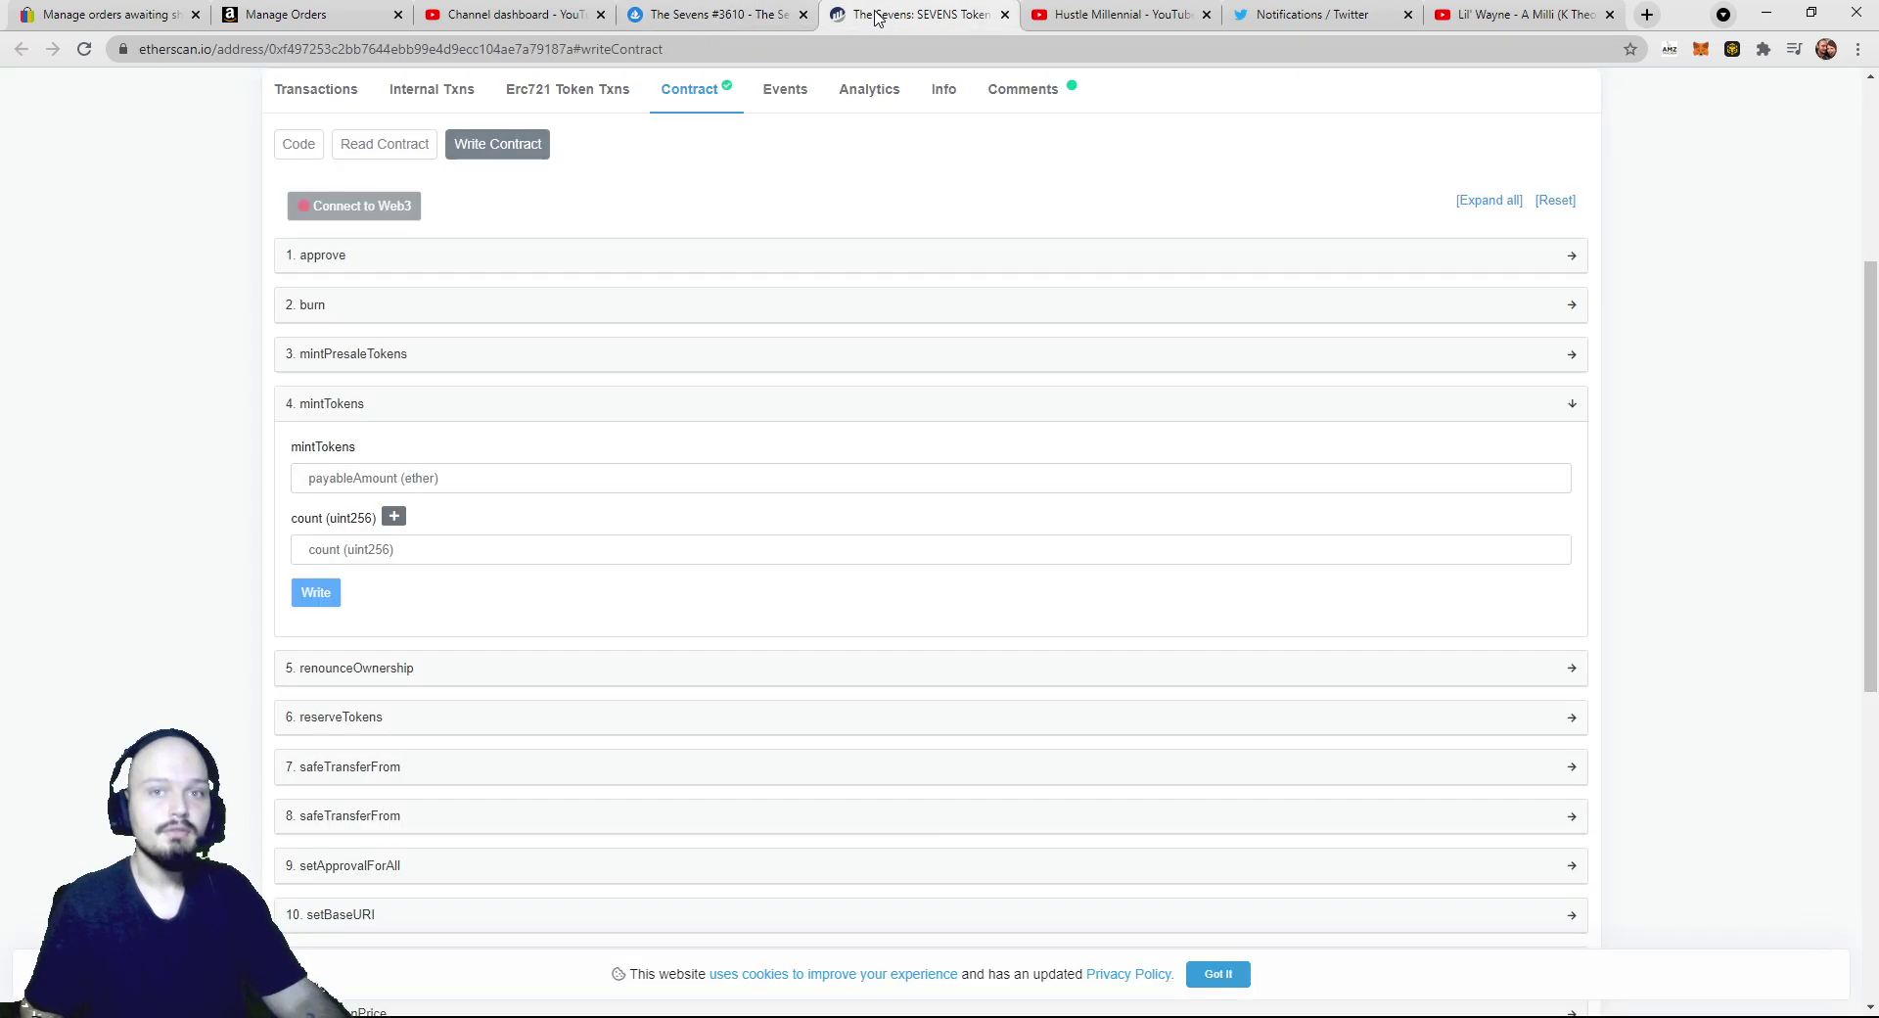
Fill in mintTokens with a count of 1 and a payable amount of .07 ether.
click(754, 544)
text(1)
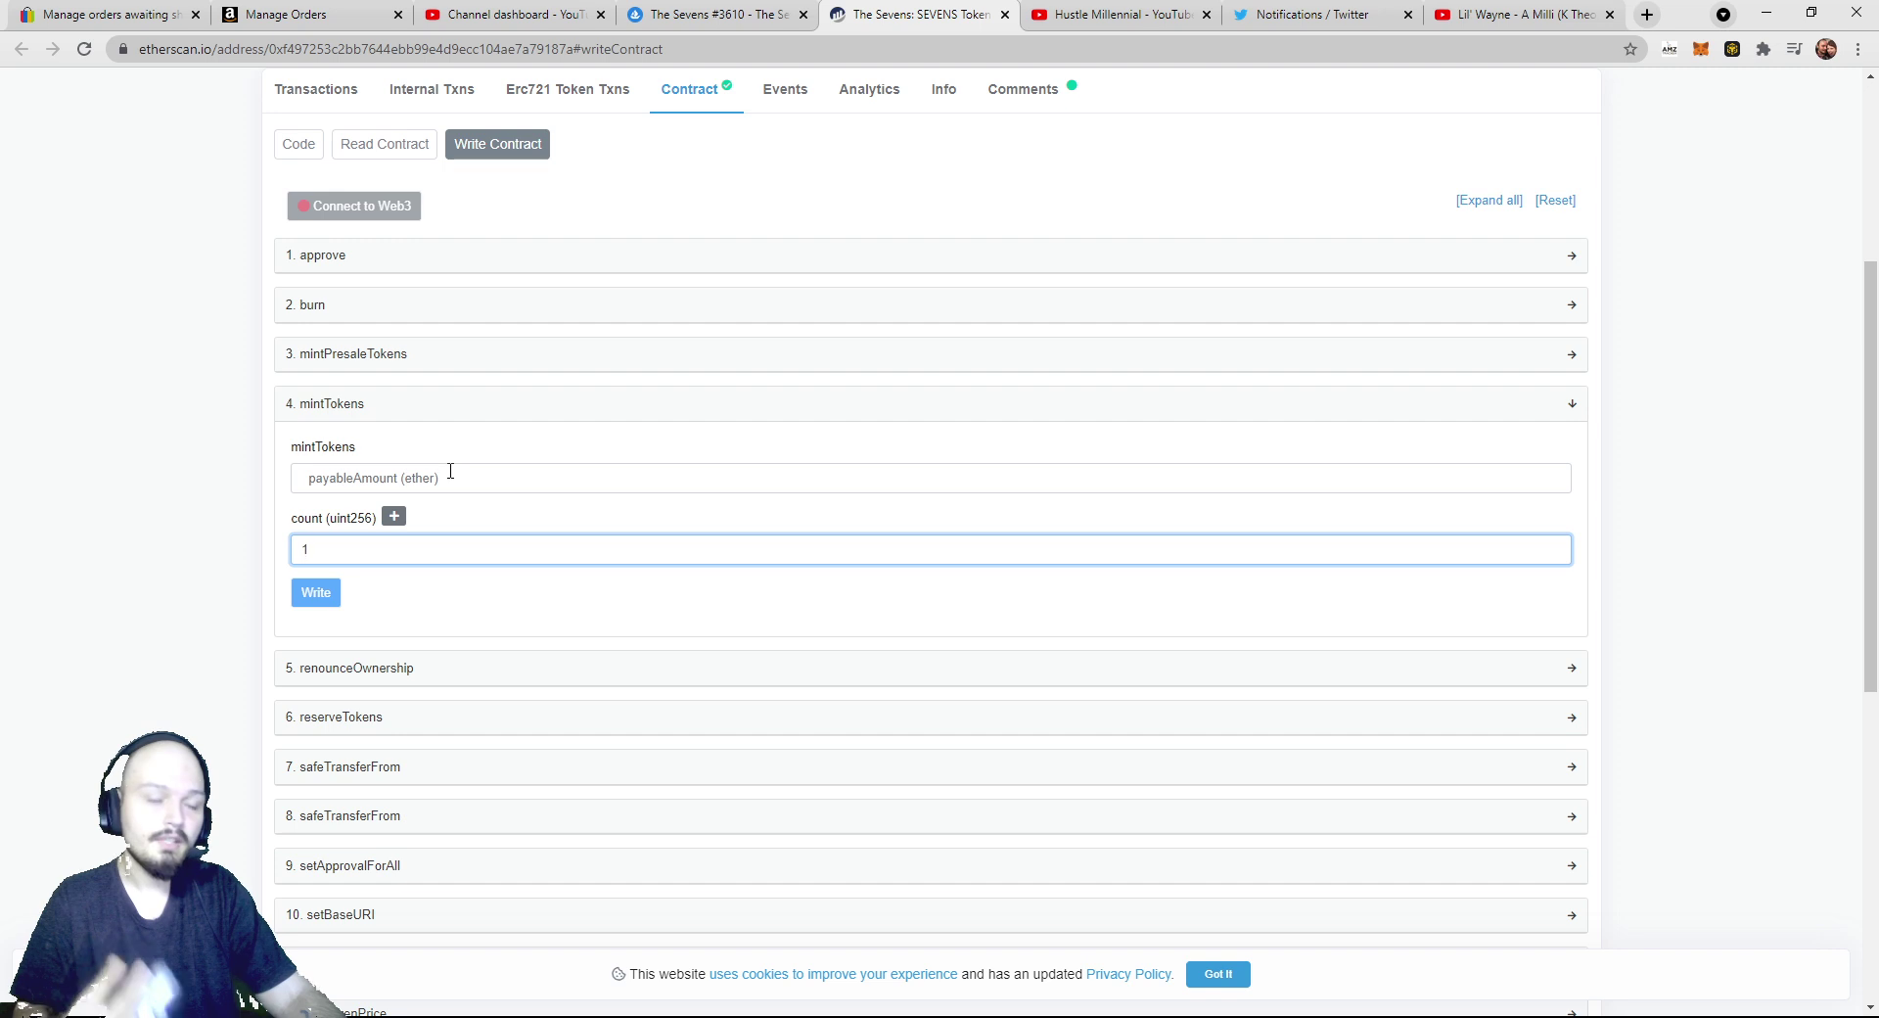
click(451, 473)
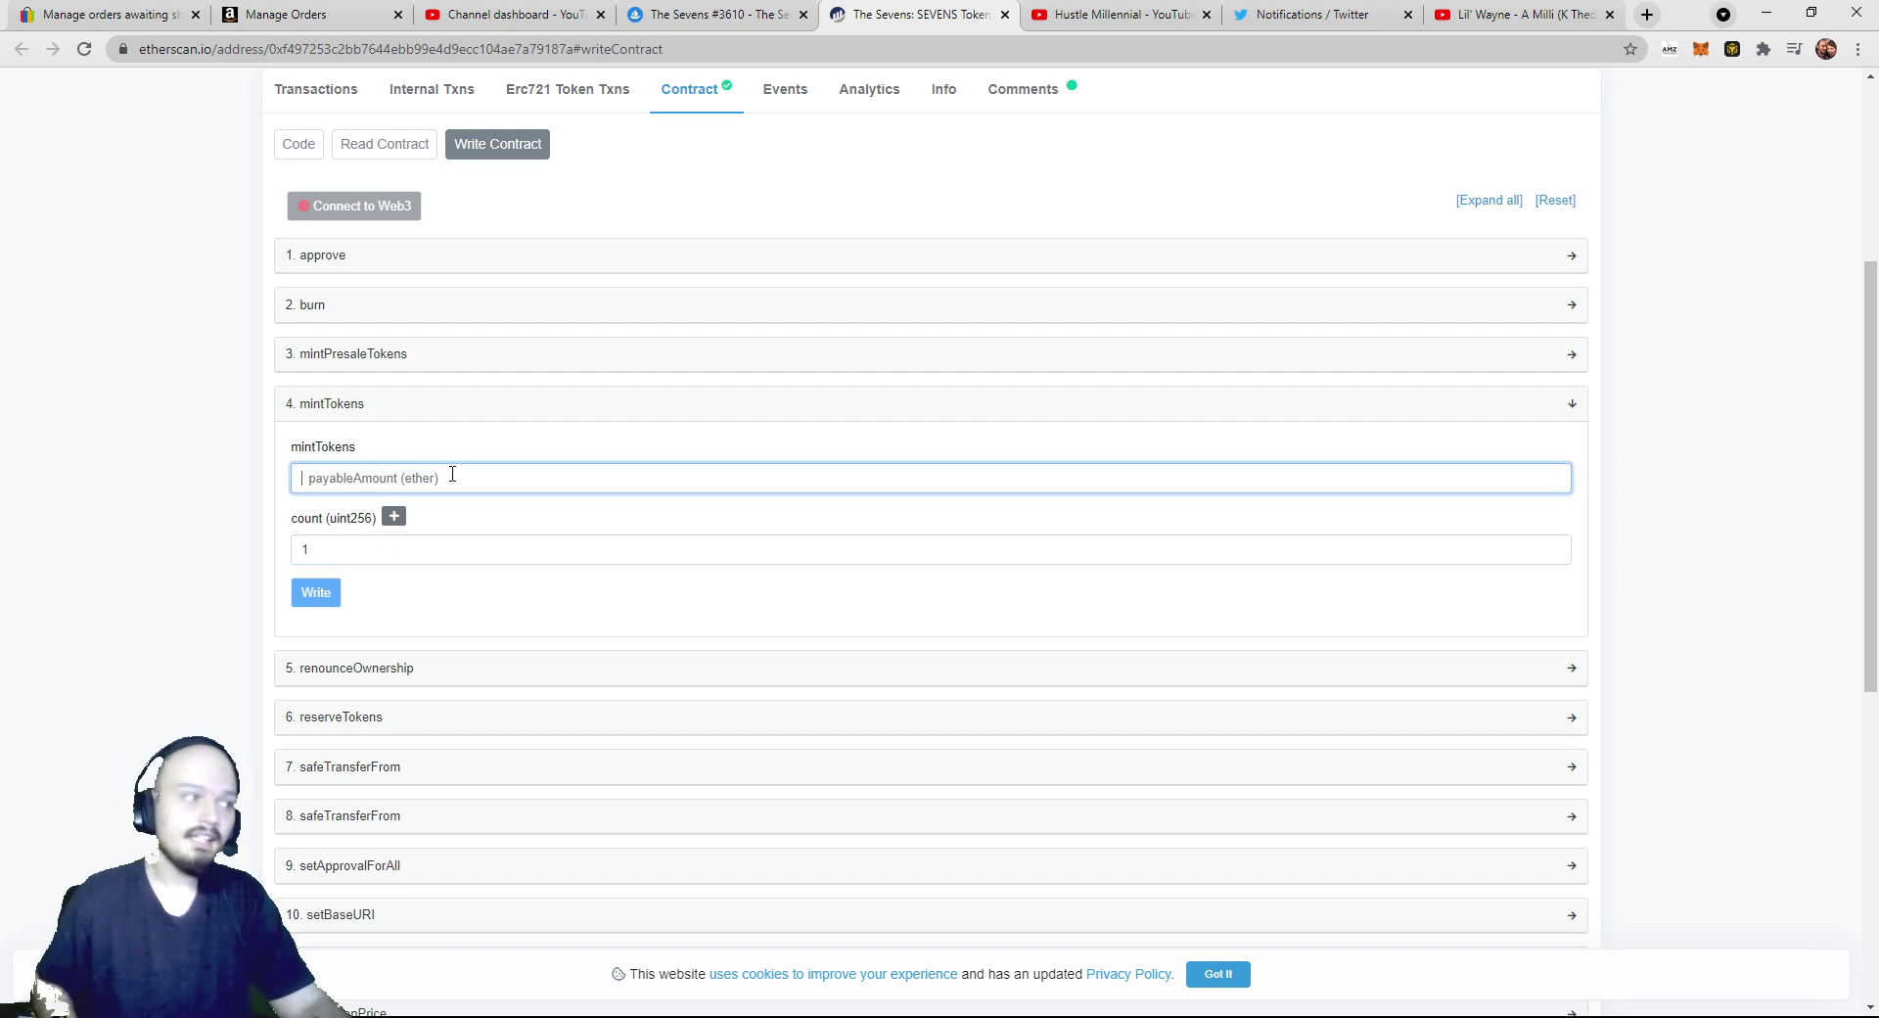
text(.07)
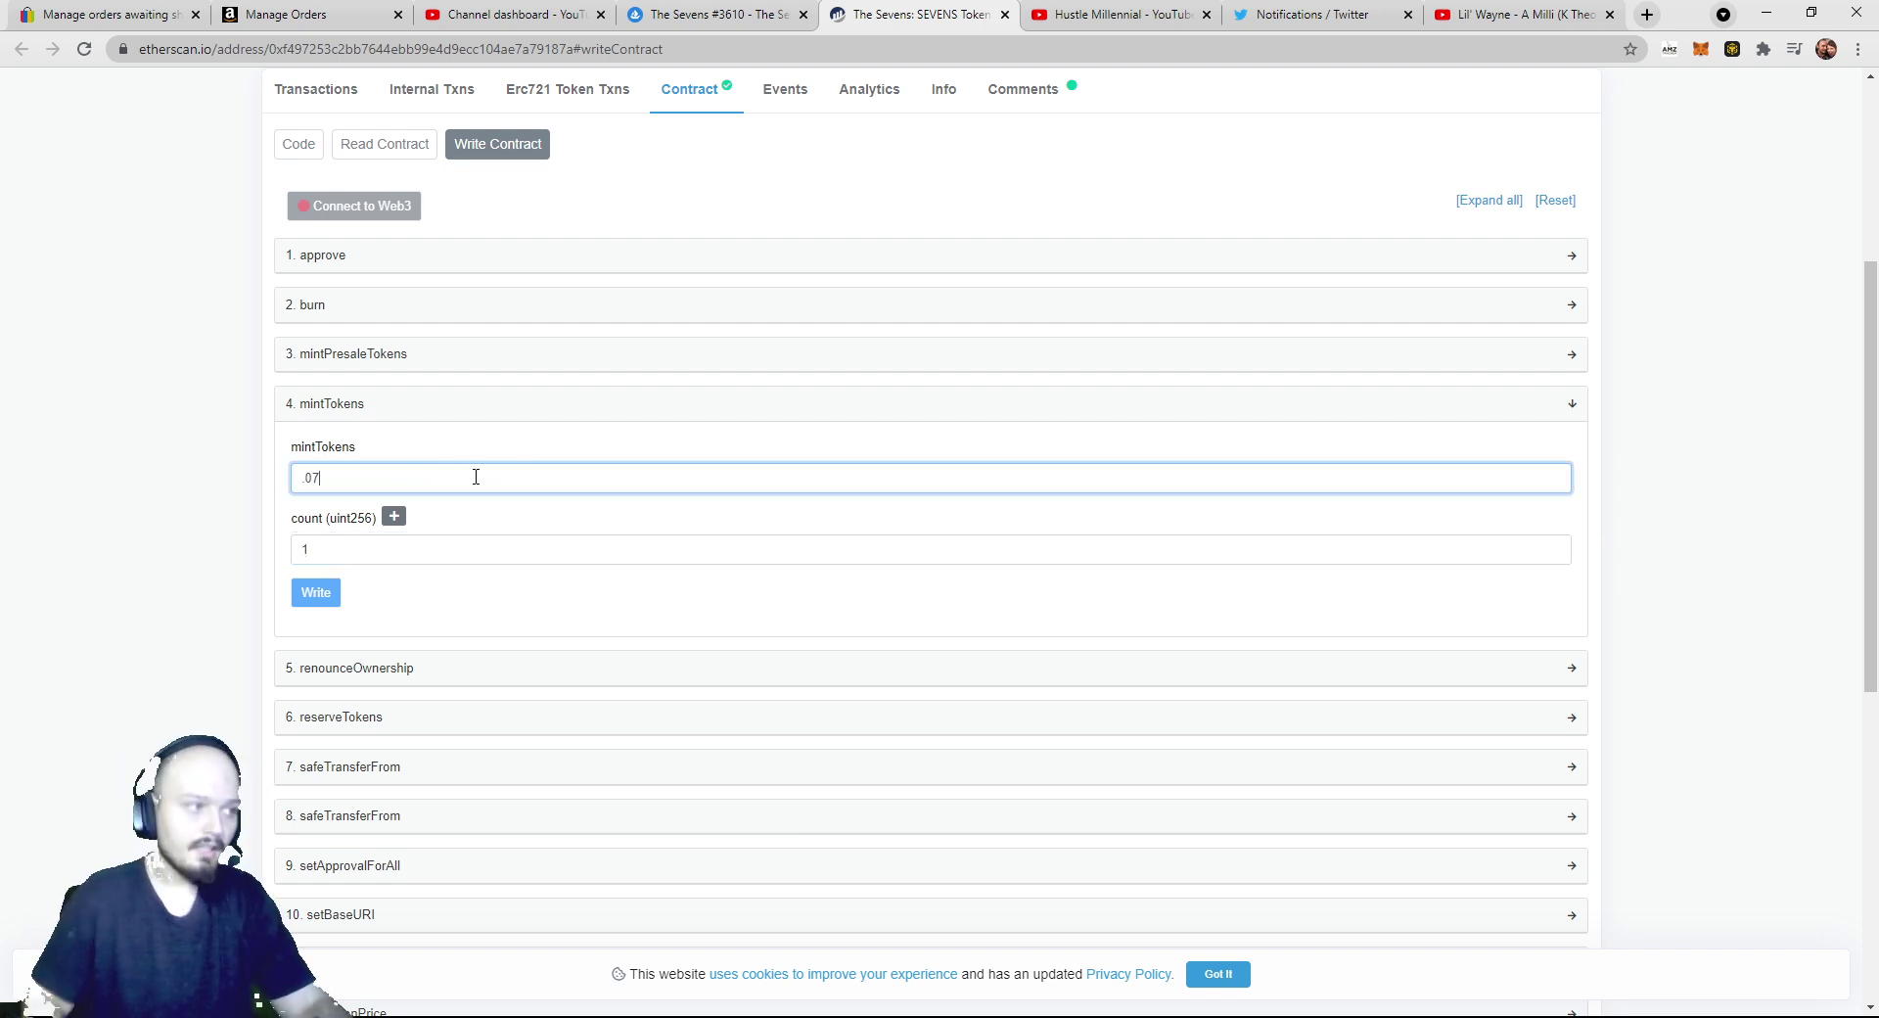
click(581, 438)
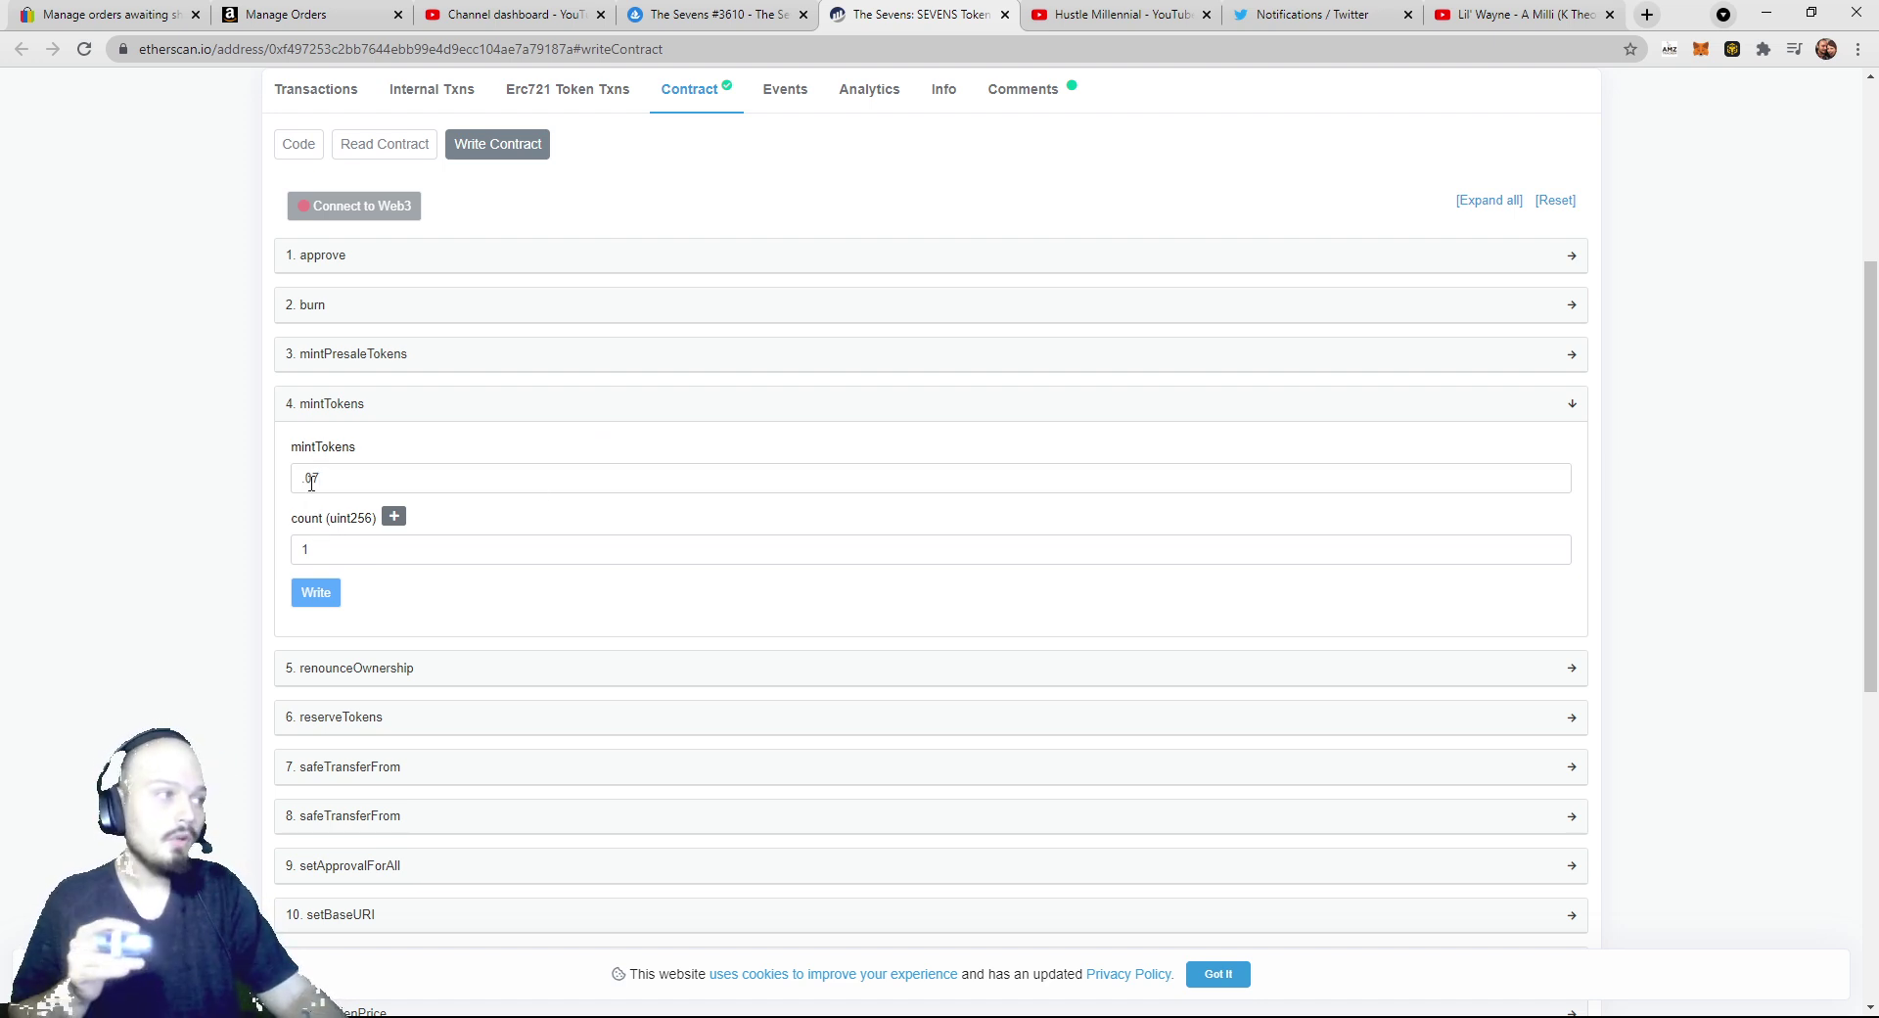
Try .05 ether as the mintTokens payable amount in place of the current one, and clear it again.
drag(326, 473, 296, 475)
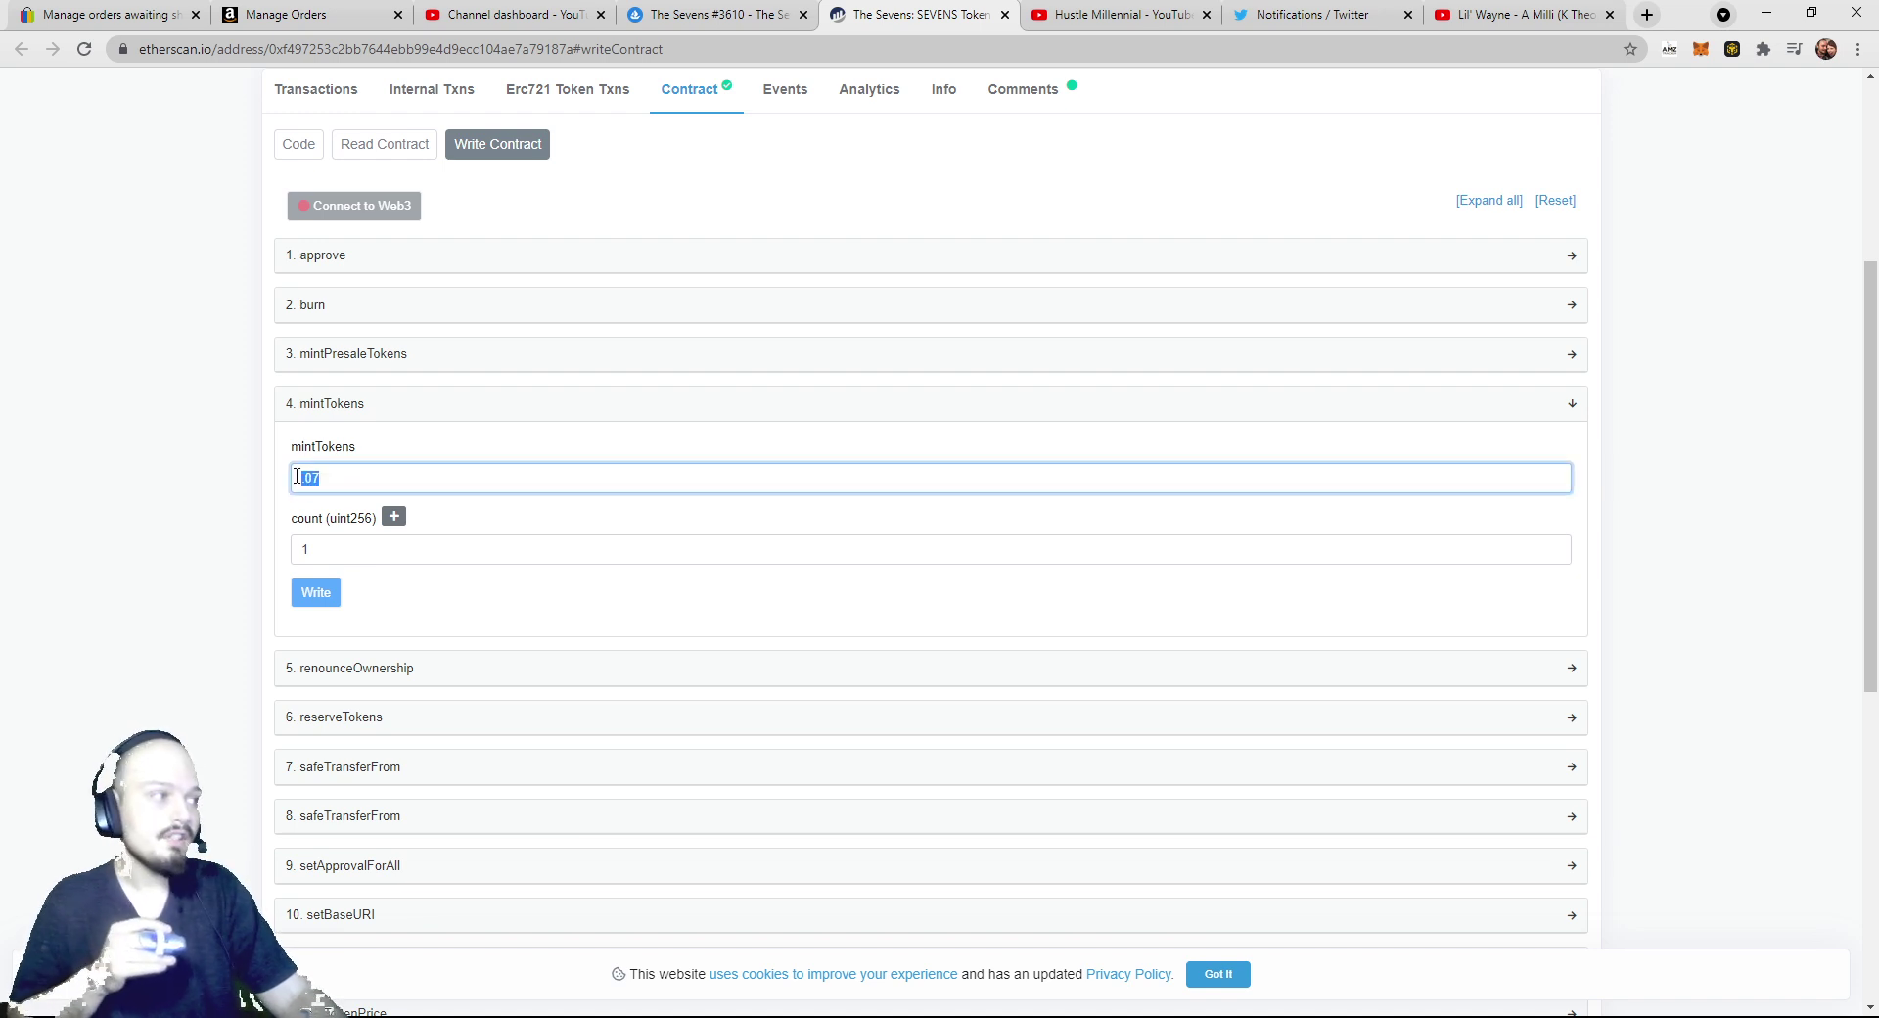
key(BackSpace)
click(497, 450)
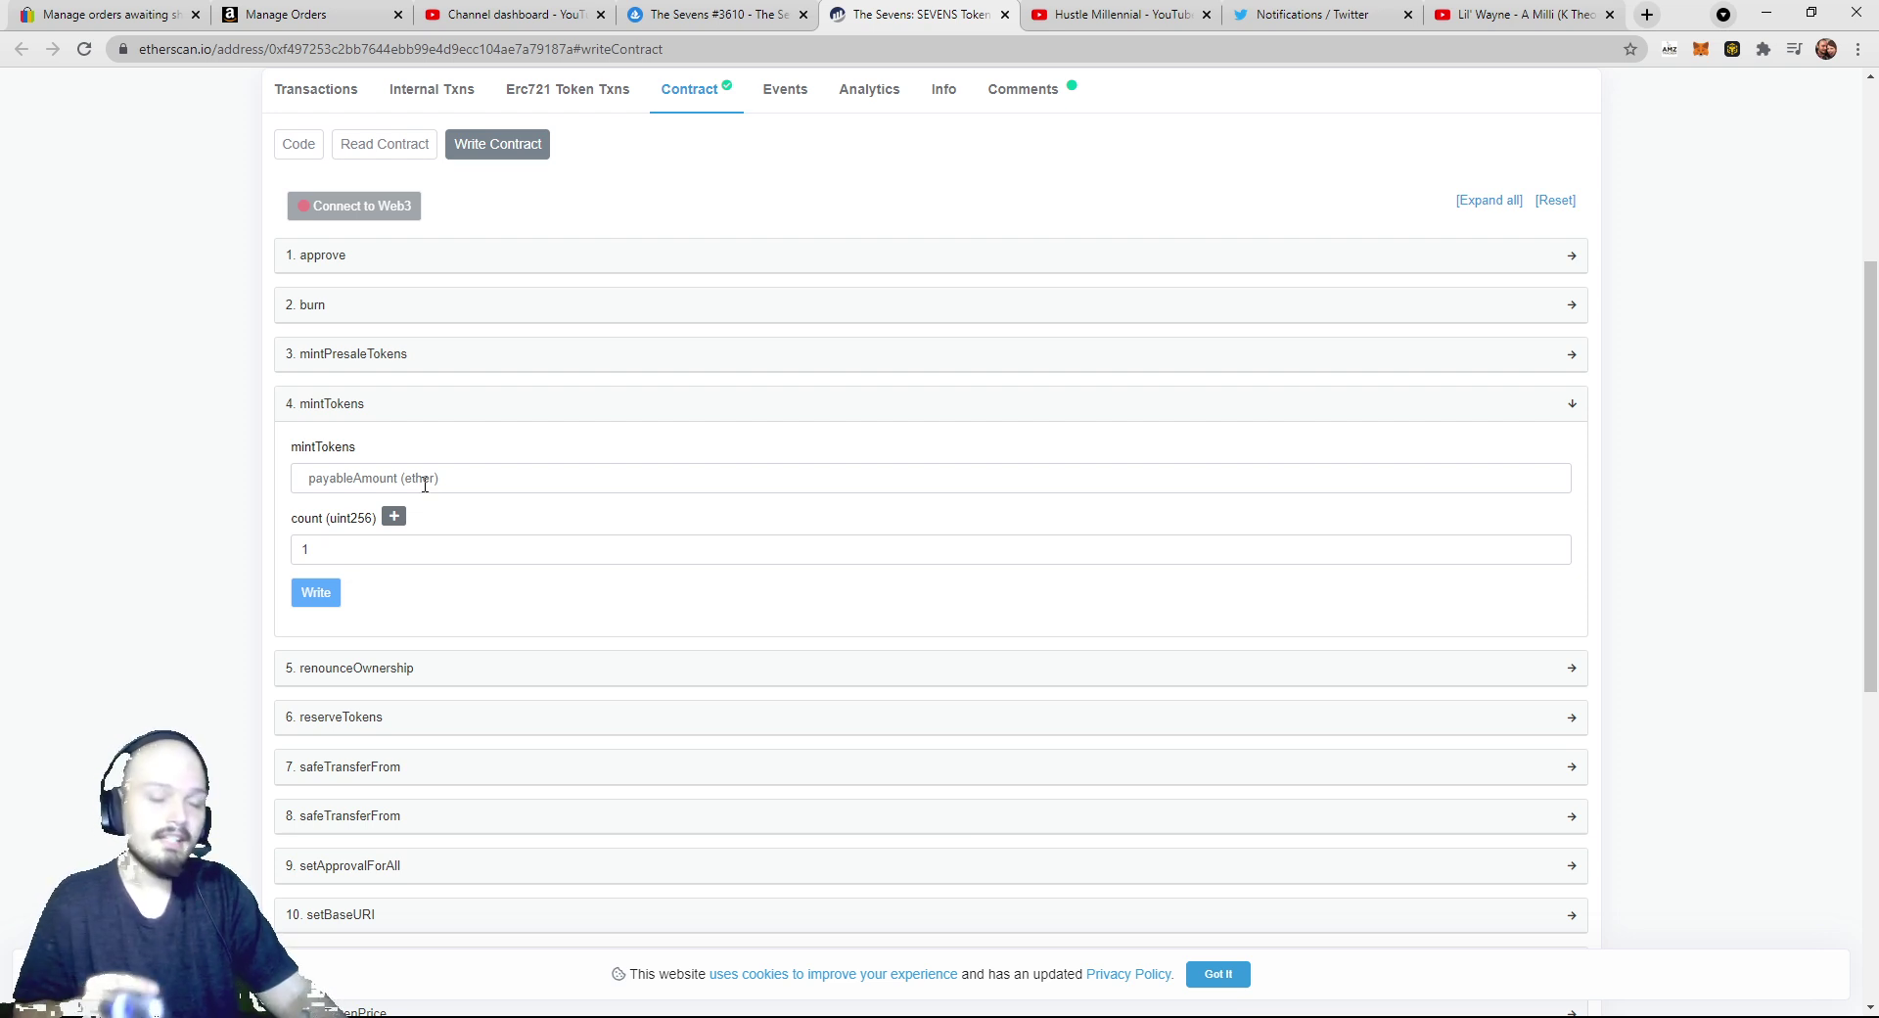
click(425, 483)
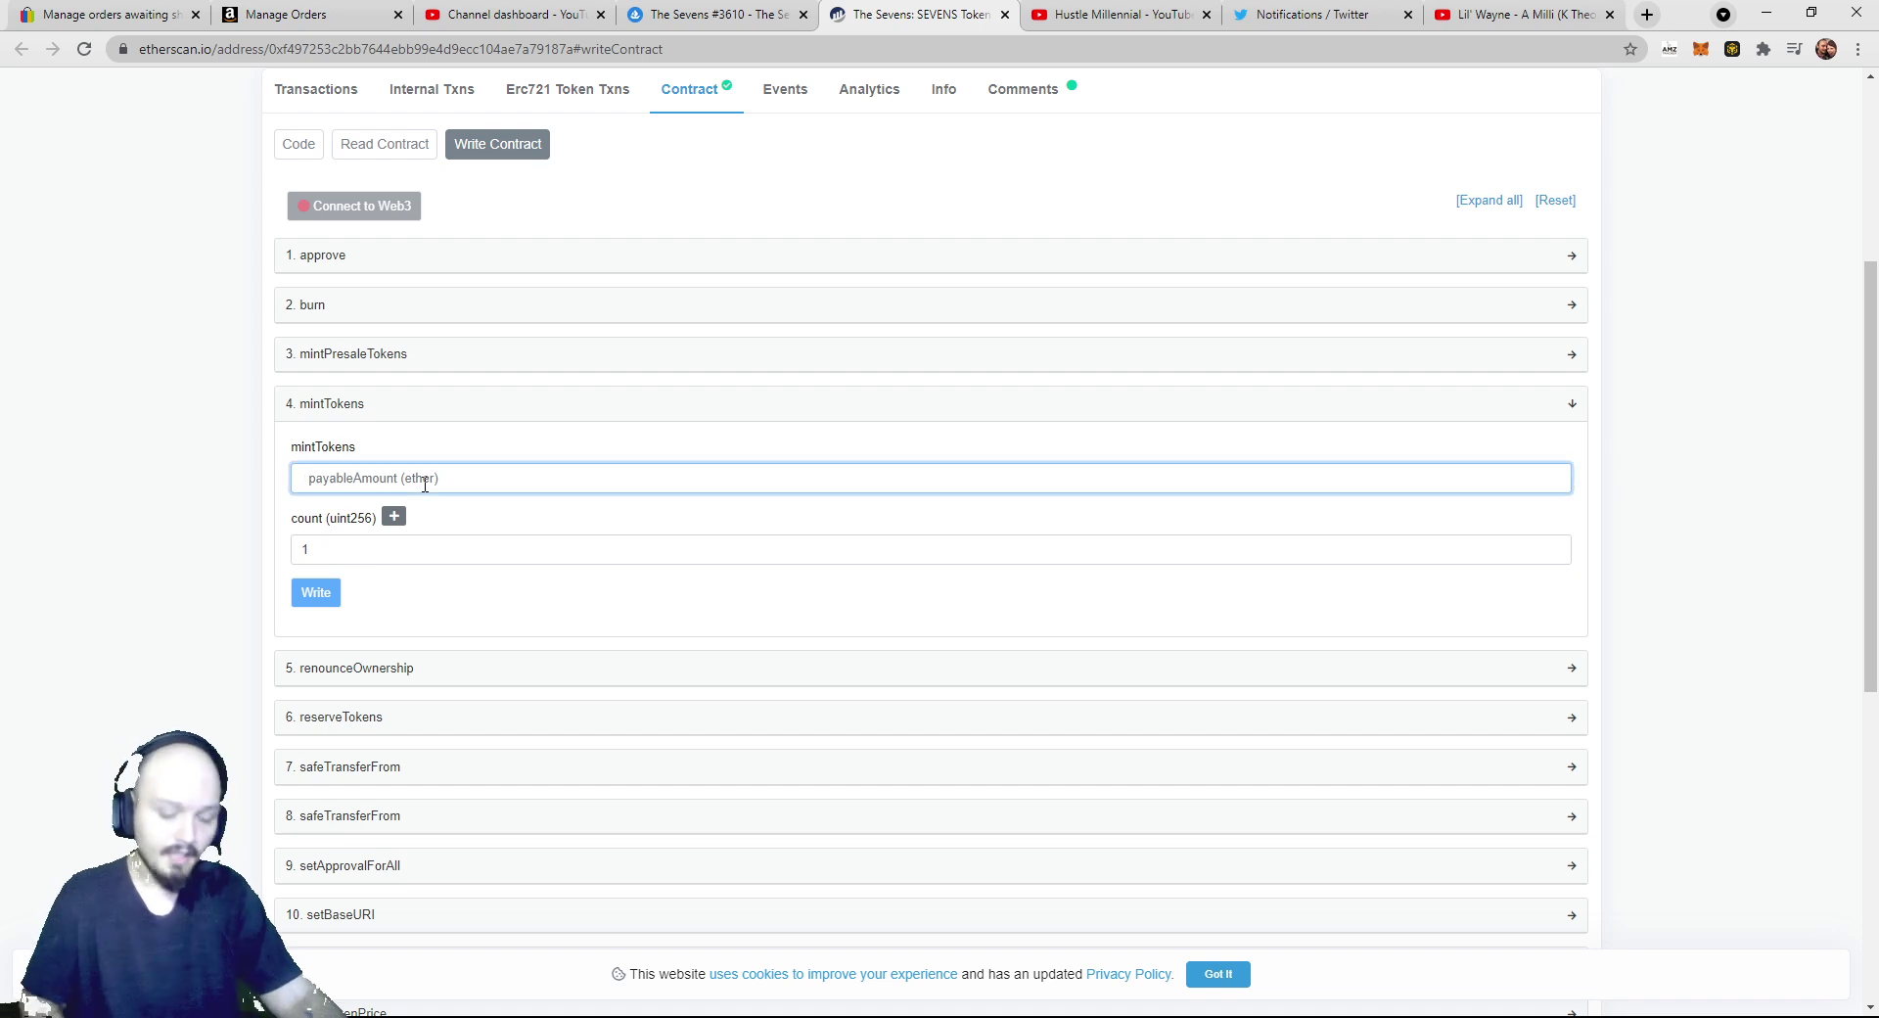
text(.05)
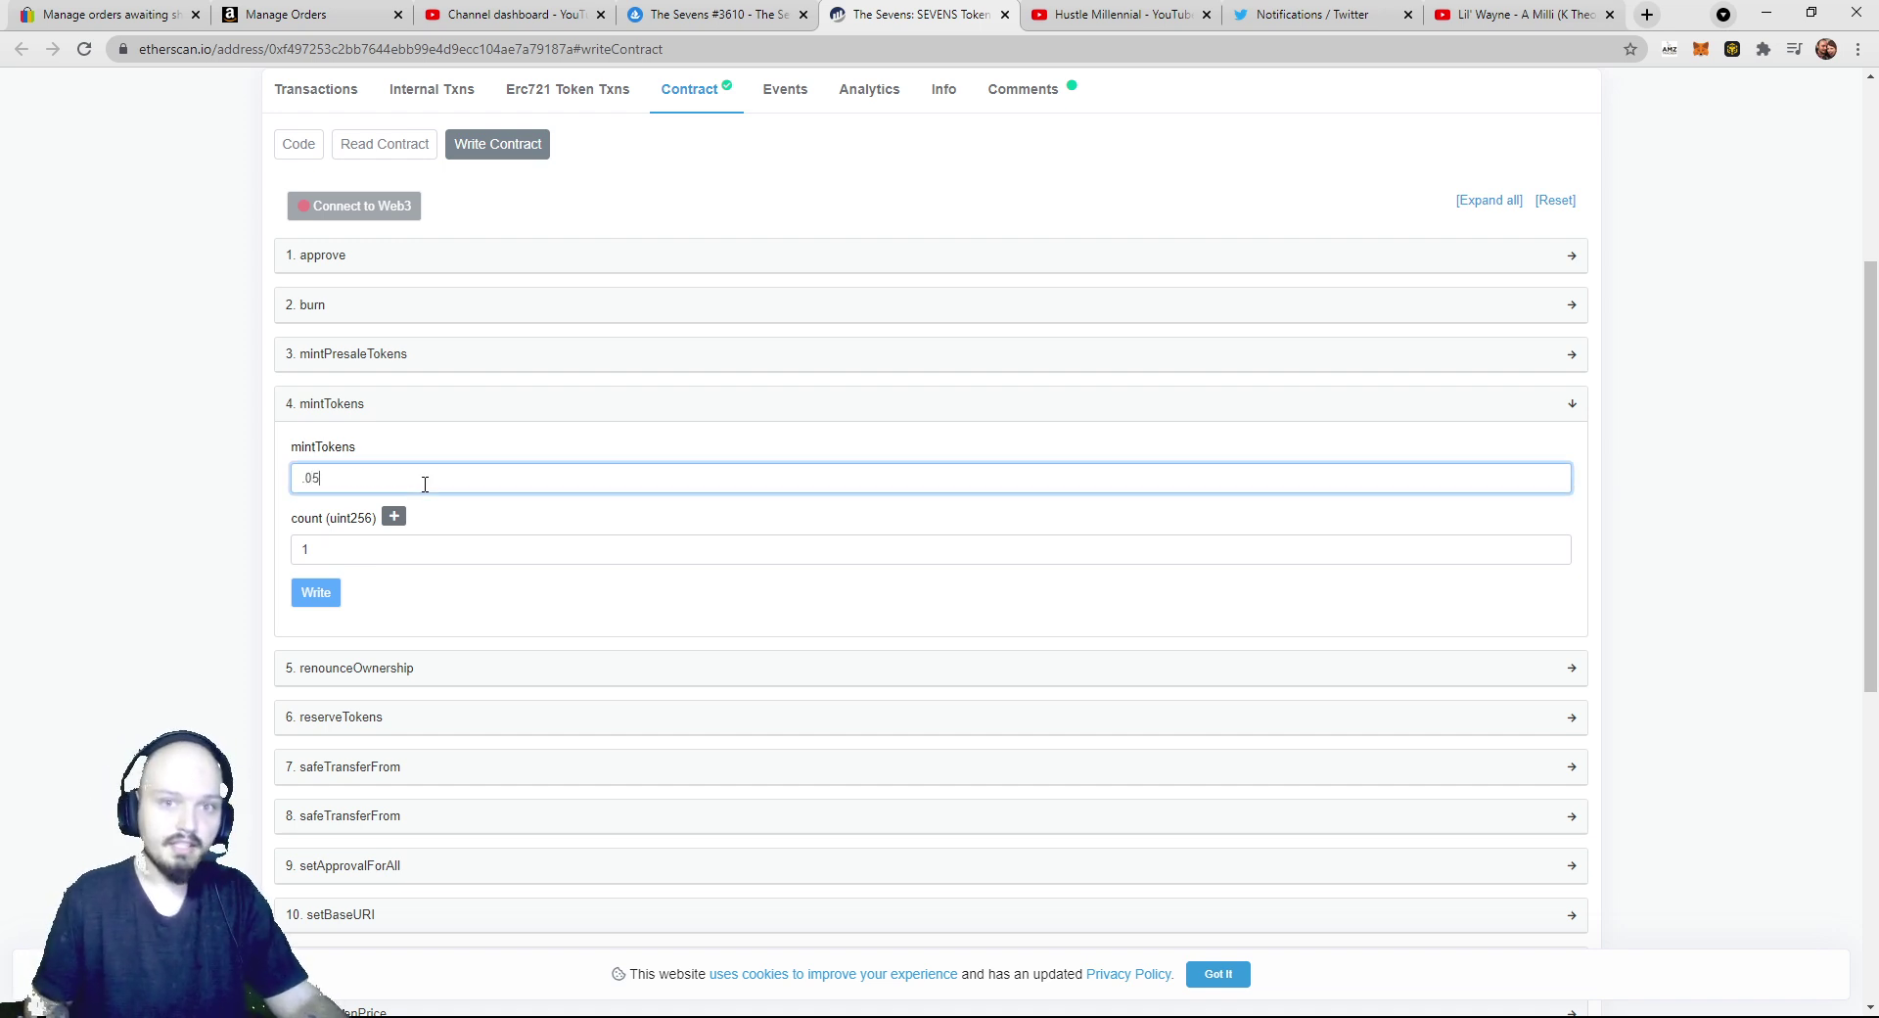
key(BackSpace)
key(BackSpace)
text(1)
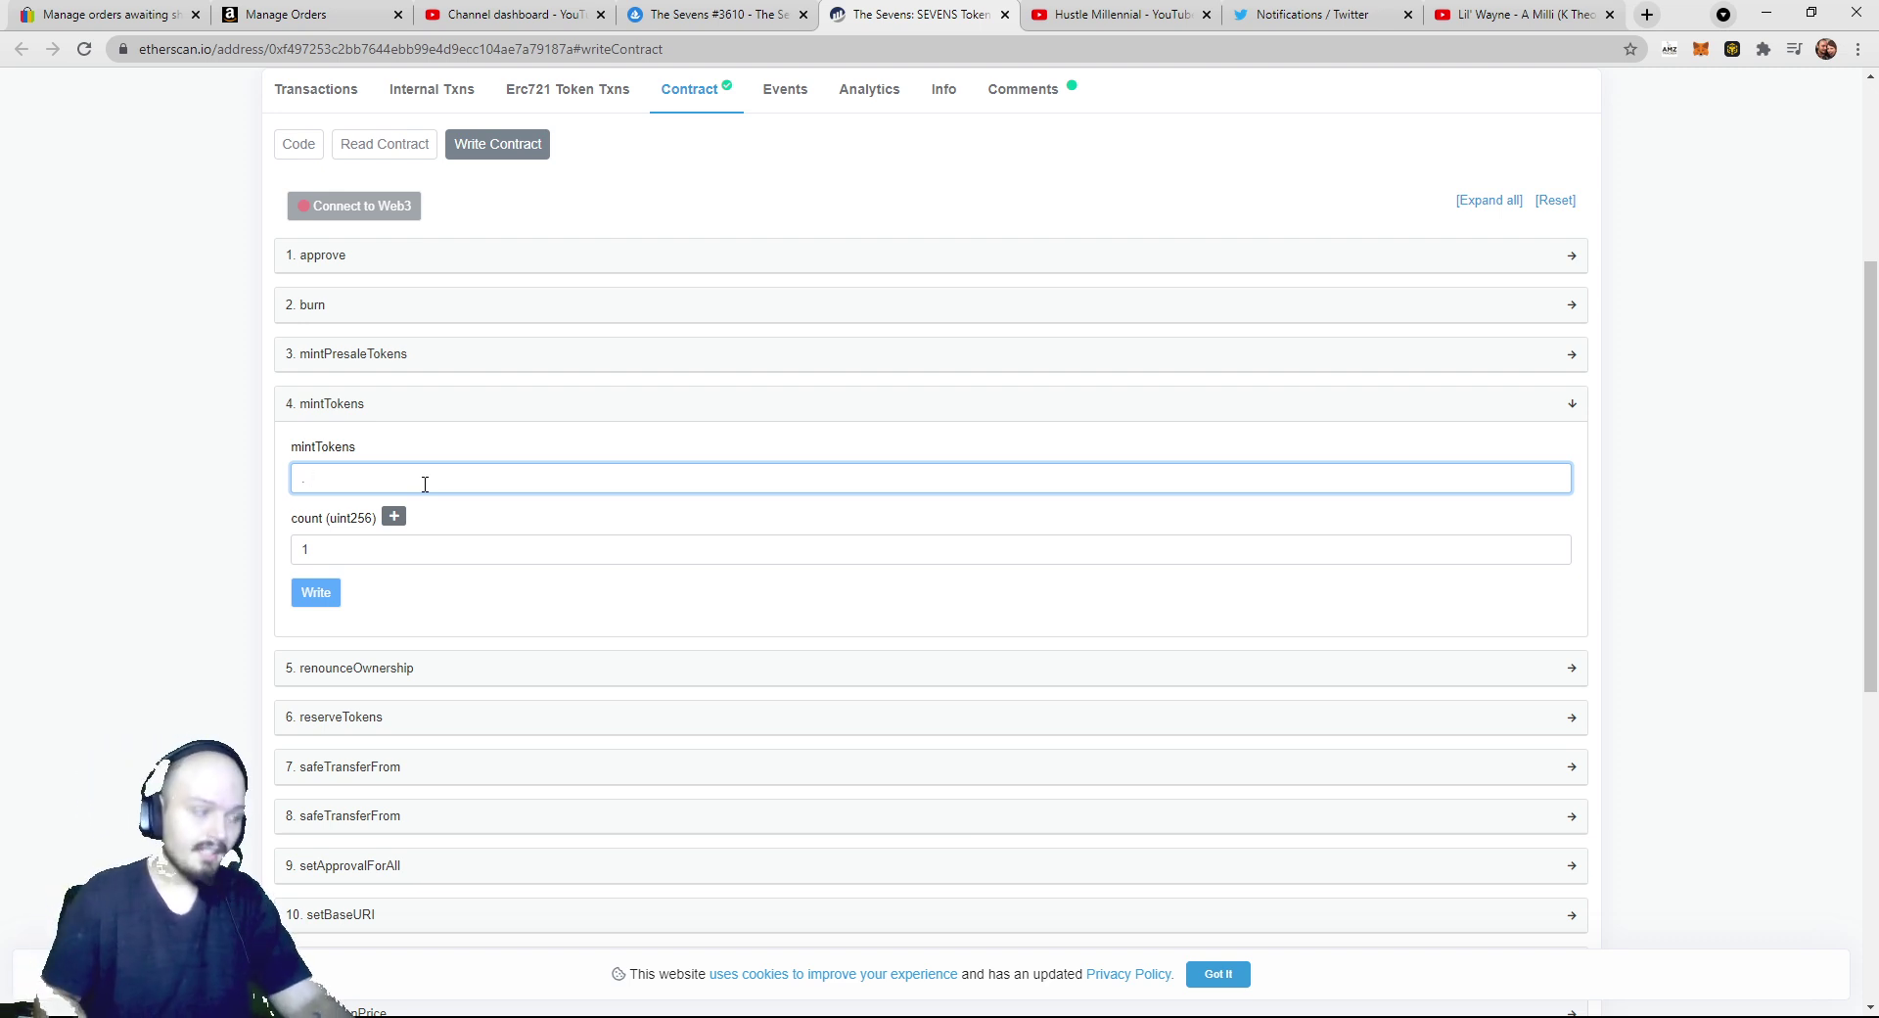
Set the mintTokens count to 3 and the payable amount to .21 ether.
double_click(407, 549)
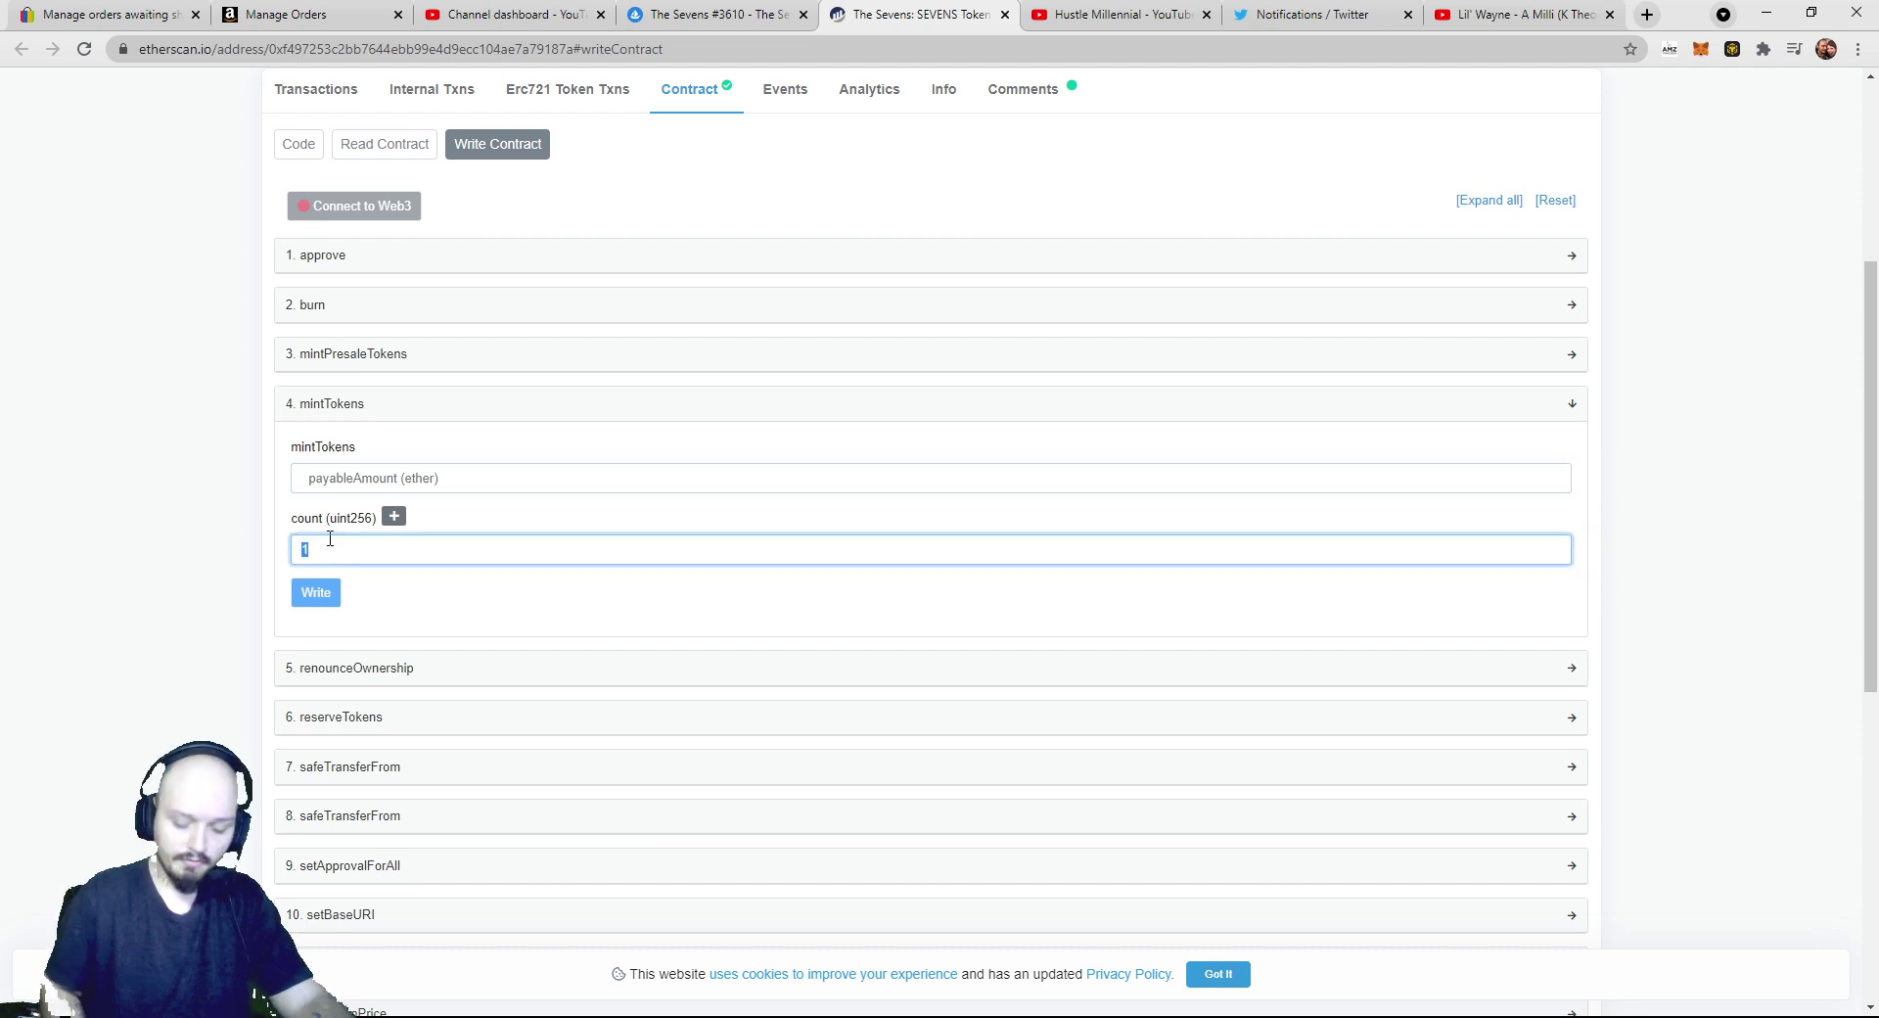
text(3)
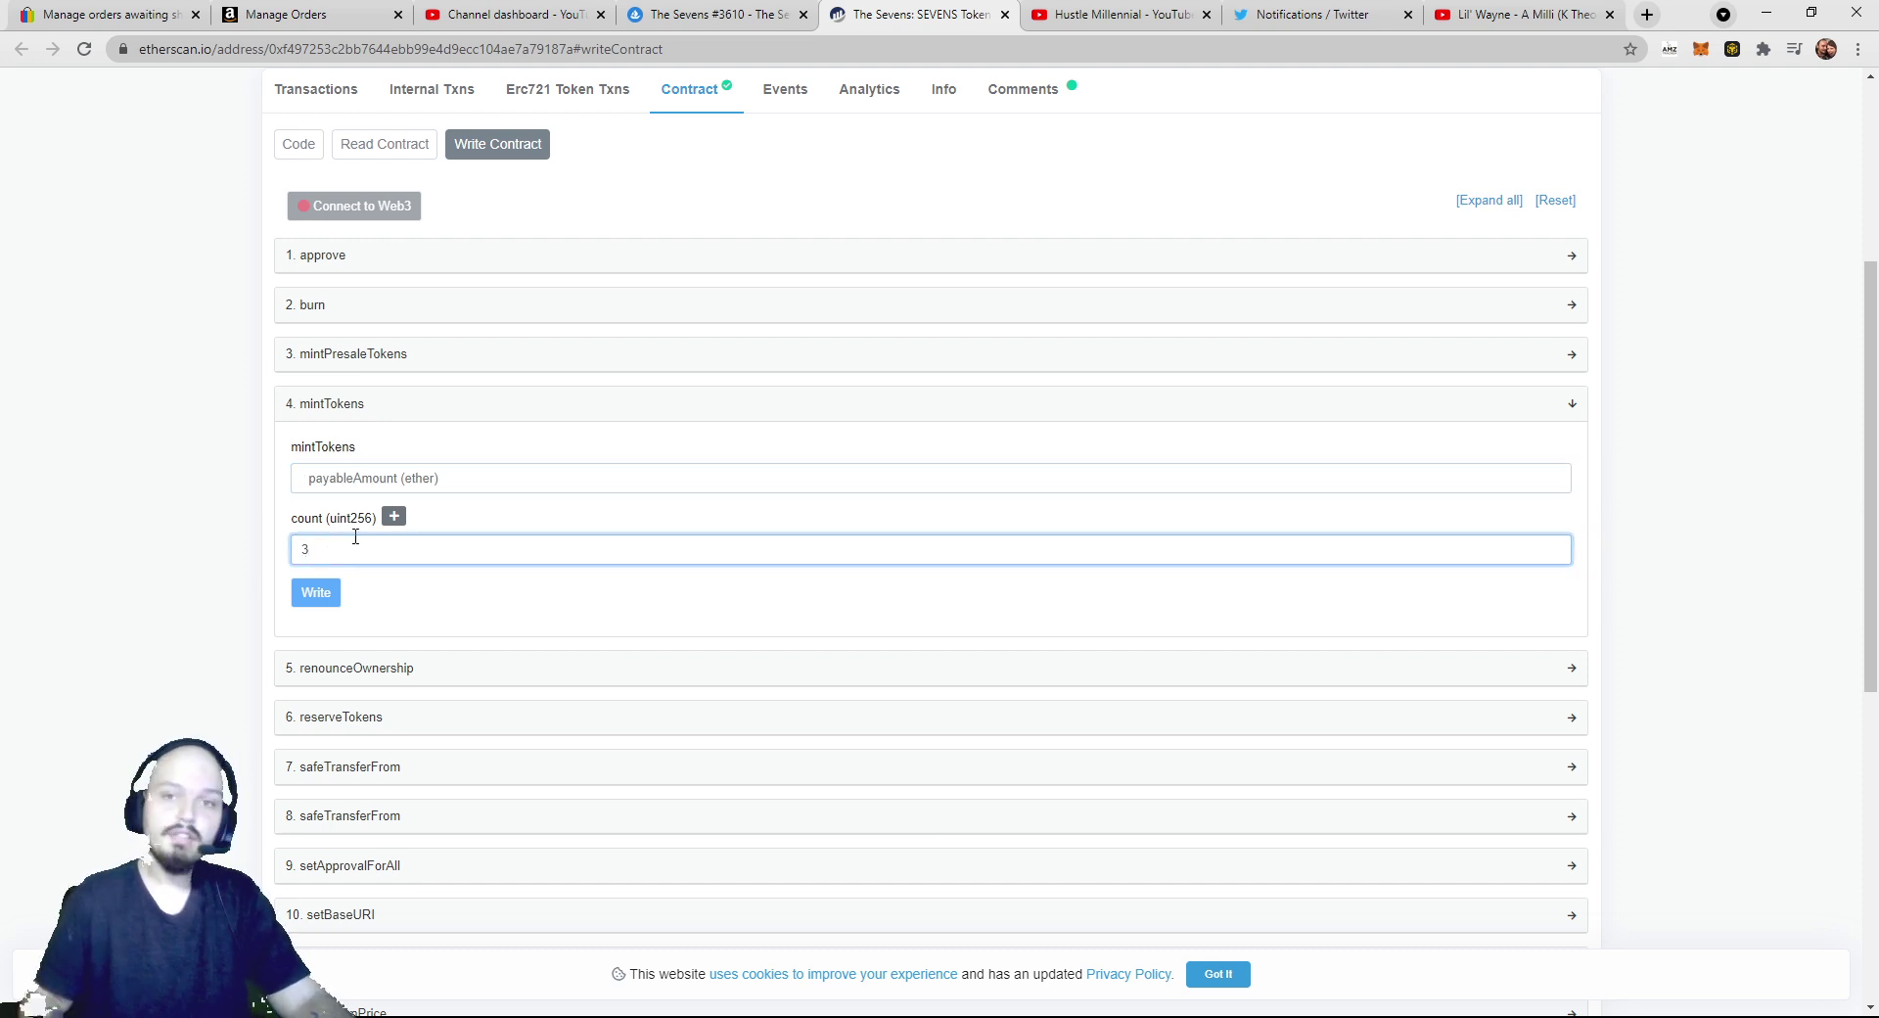
click(395, 479)
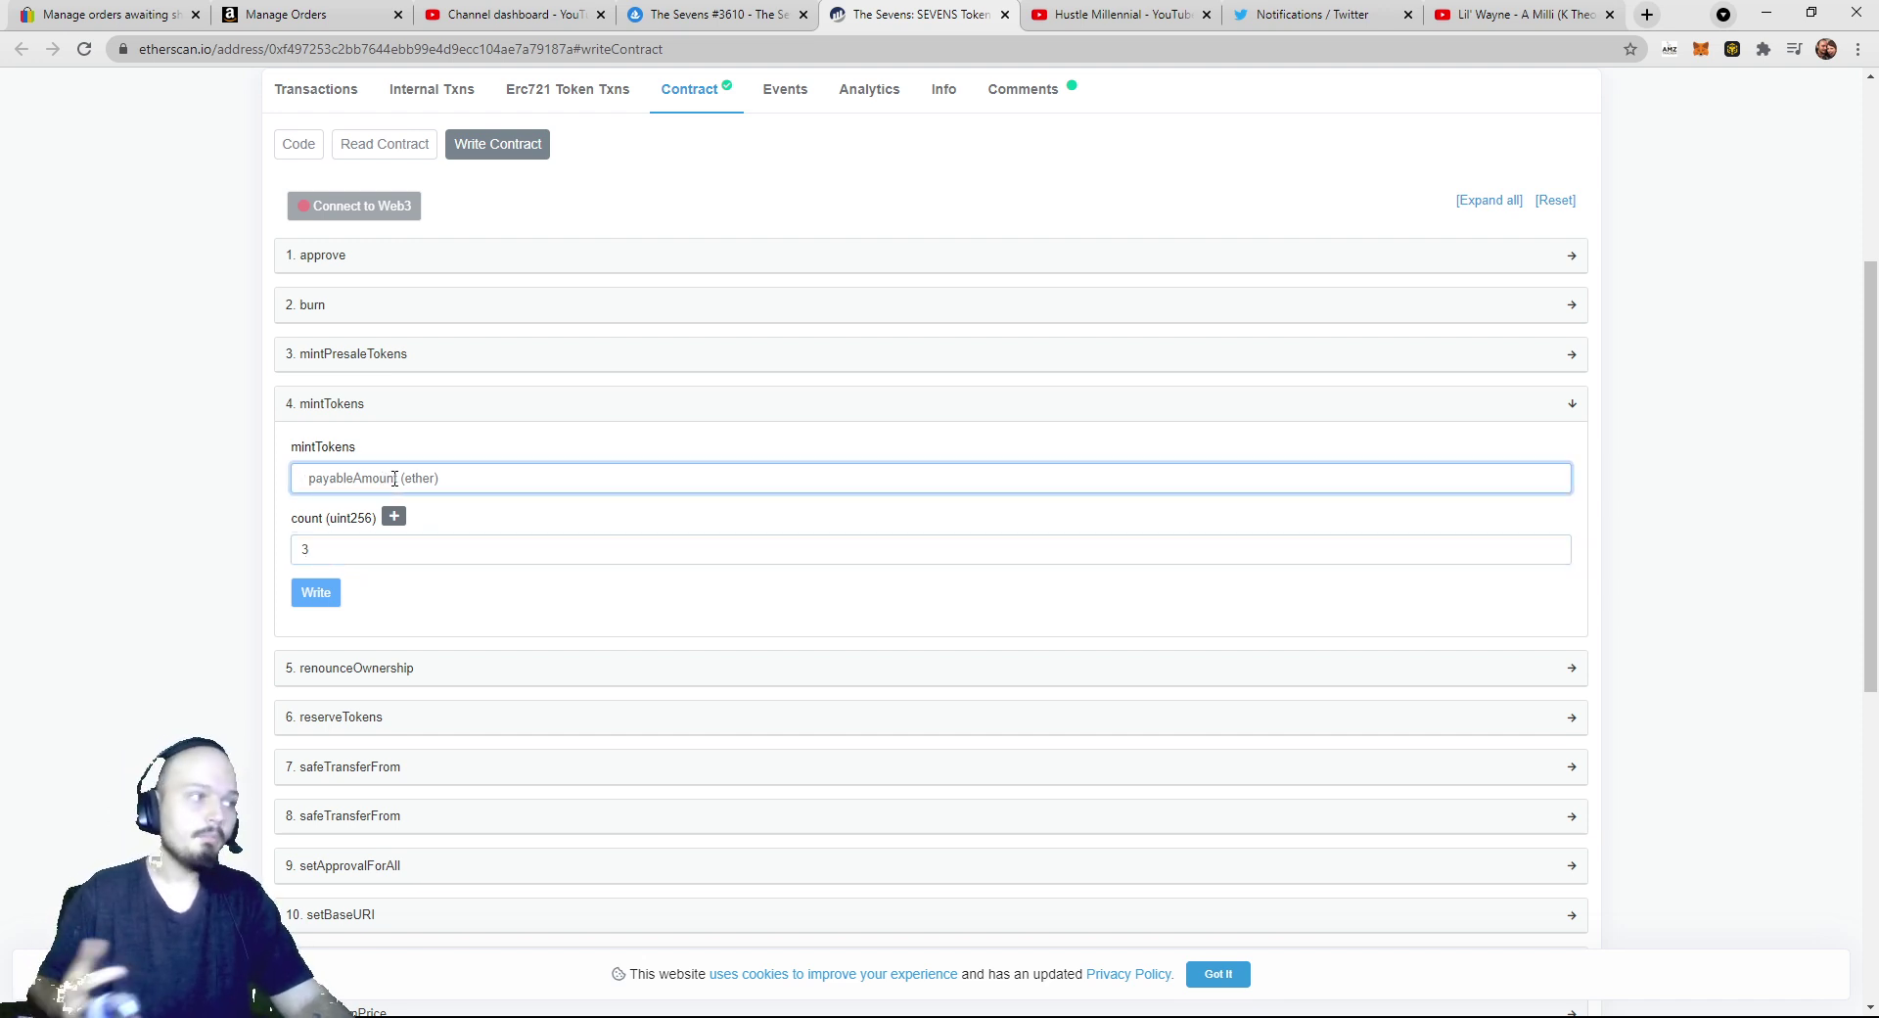
text(.21)
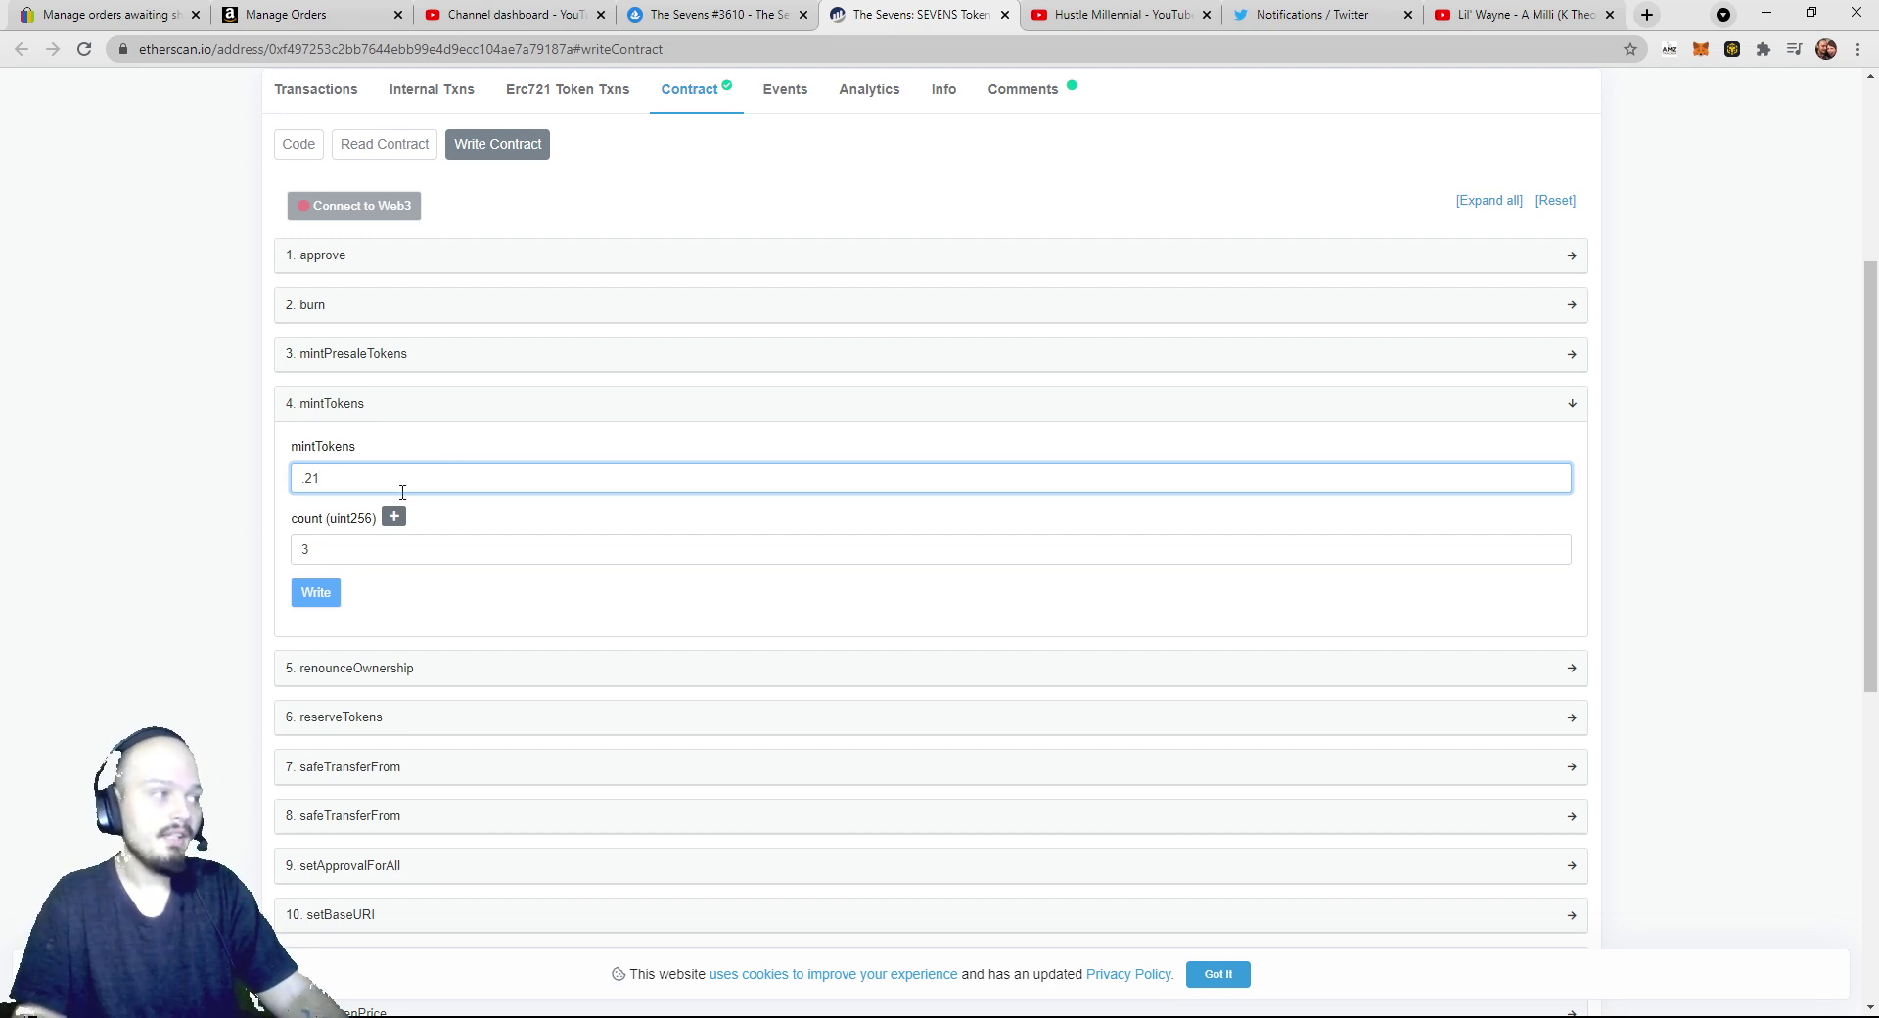
Set the mintTokens count to 4 and the payable amount to .28 ether.
double_click(303, 544)
text(4)
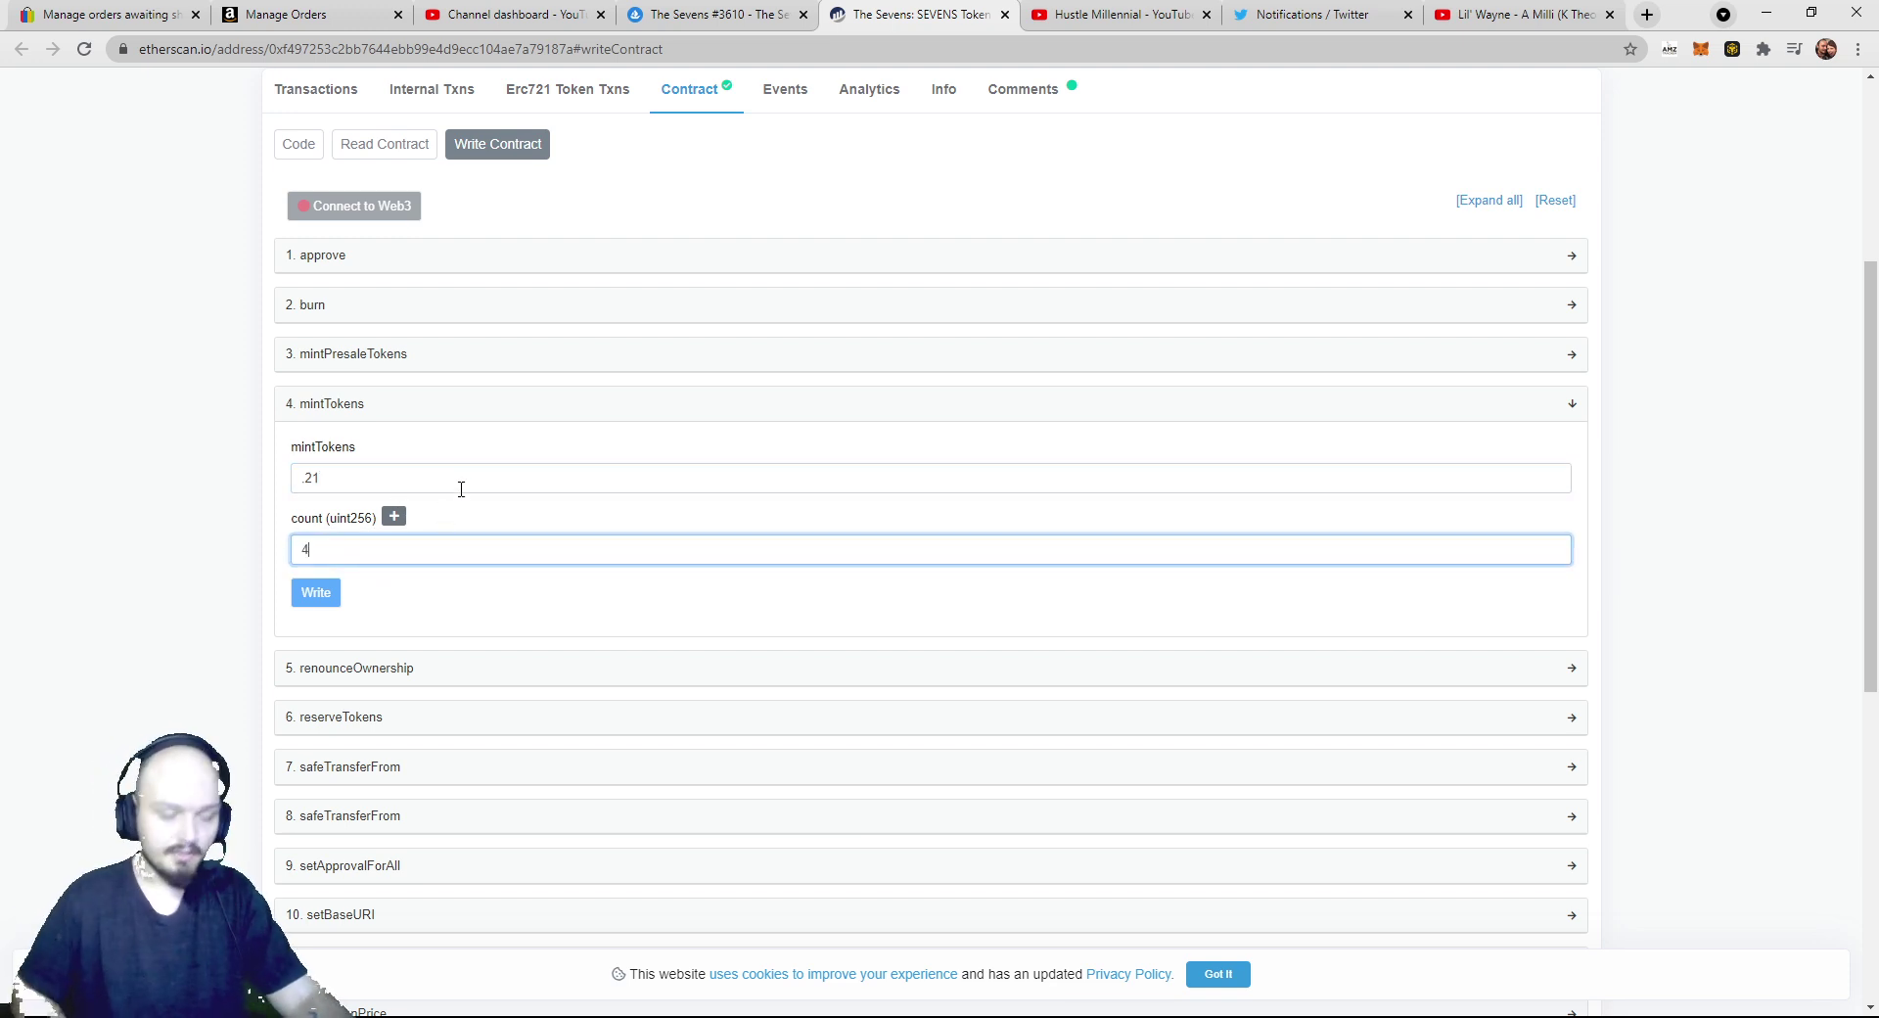
click(390, 476)
text(8)
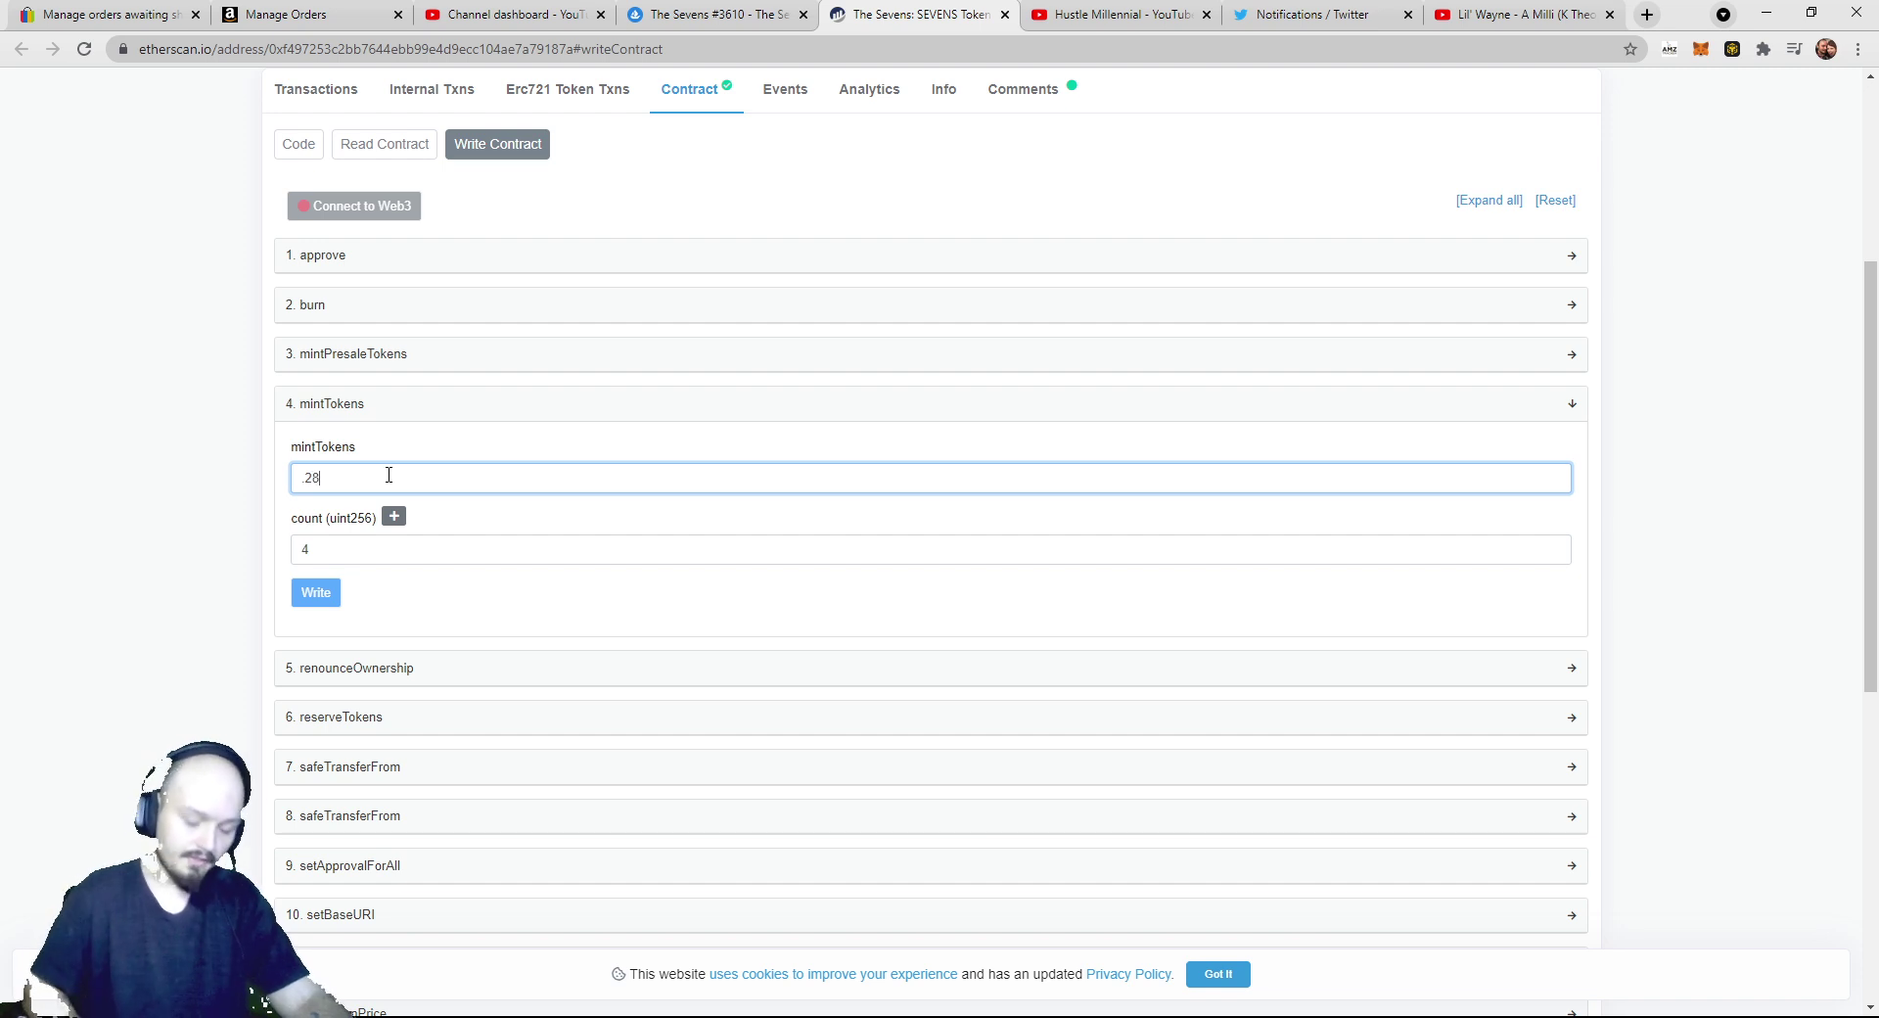